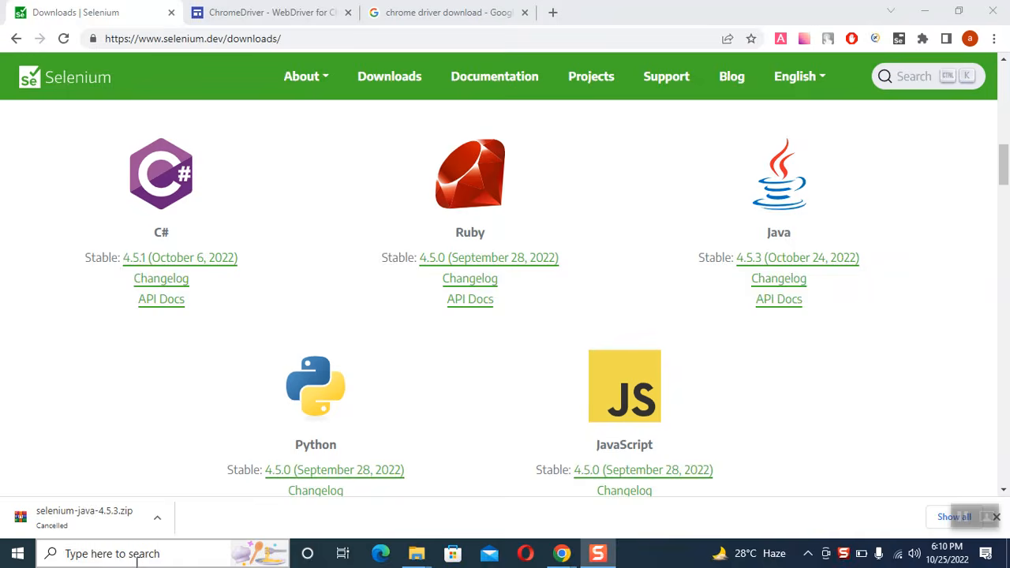
# Step: Search Windows for cmd and open a Command Prompt window
pyautogui.click(162, 555)
pyautogui.write('java')
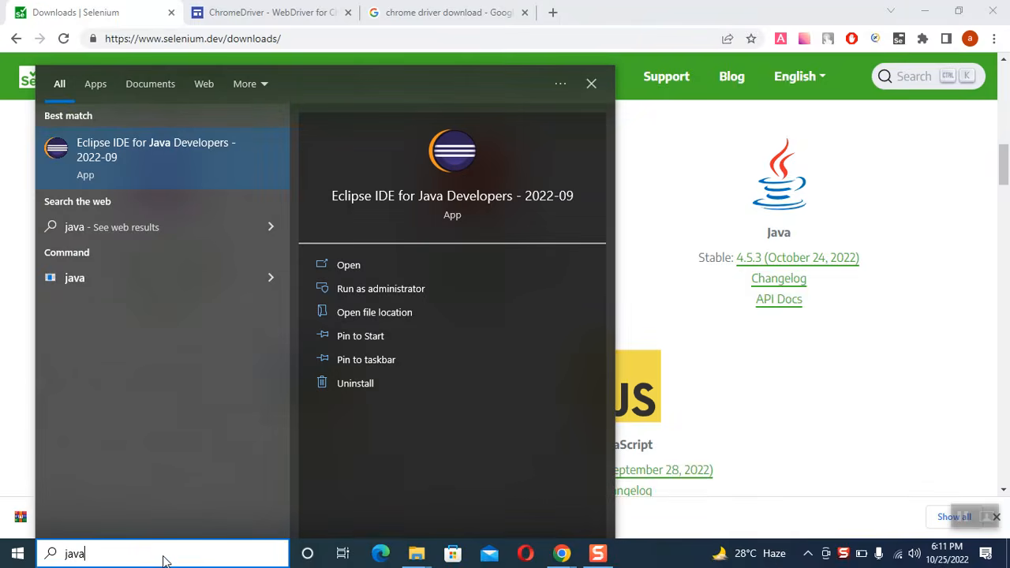
pyautogui.press('BackSpace')
pyautogui.press('BackSpace')
pyautogui.press('BackSpace')
pyautogui.press('BackSpace')
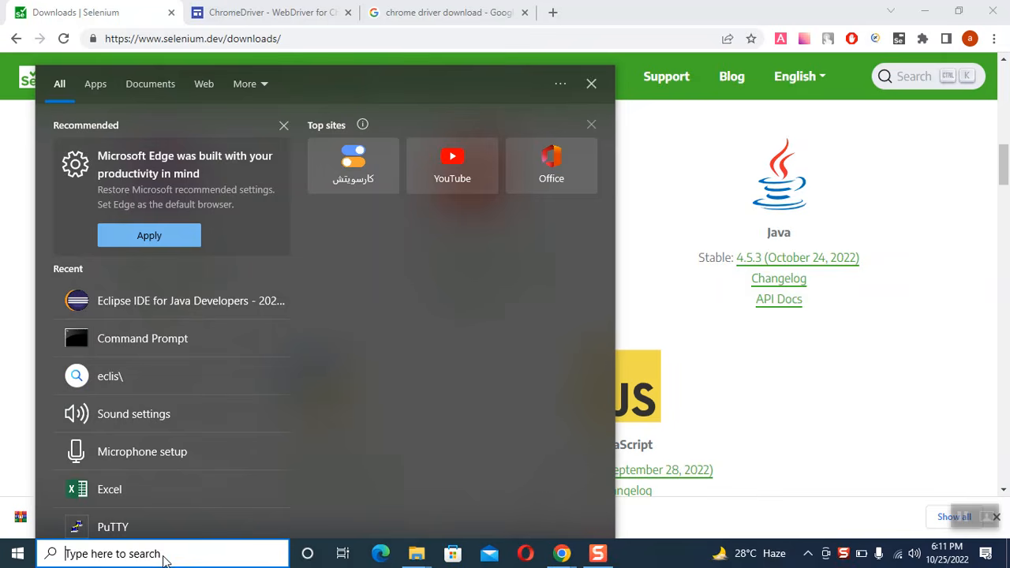
pyautogui.write('cmd')
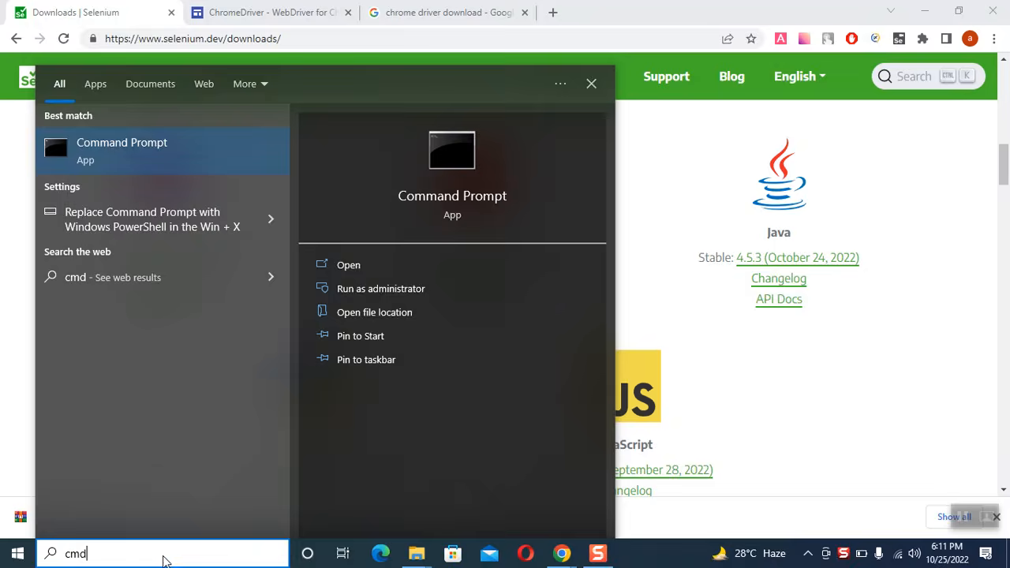
pyautogui.press('Return')
# Step: Check the installed Java version by running java -version, and close the Command Prompt
pyautogui.write('ja')
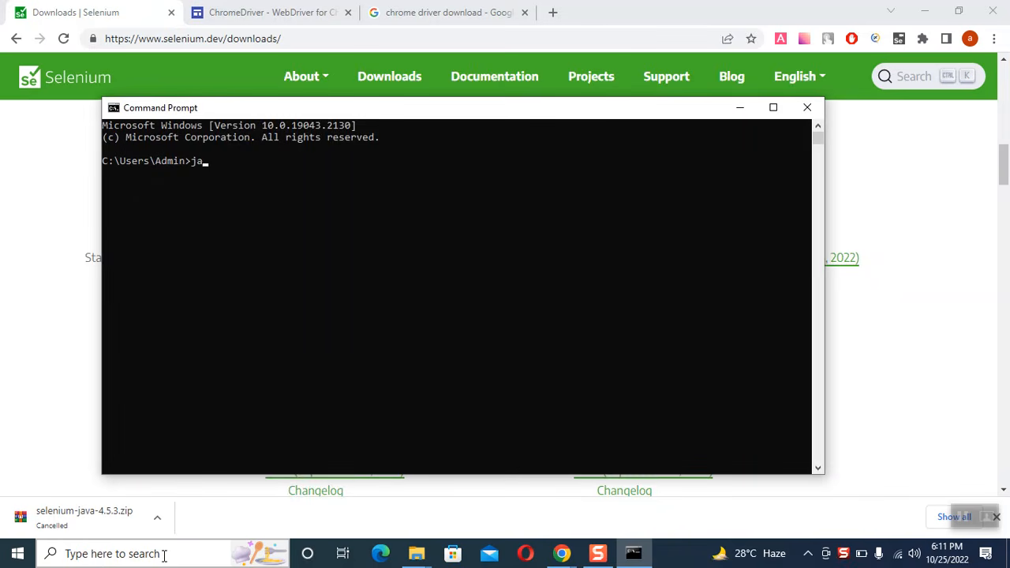
pyautogui.write('va -version')
pyautogui.press('Return')
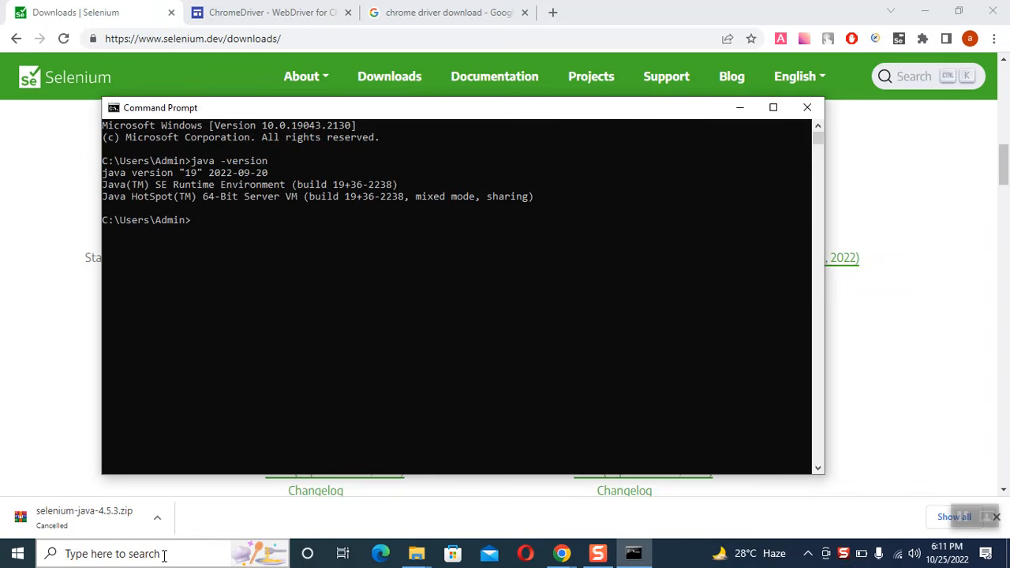
pyautogui.click(179, 171)
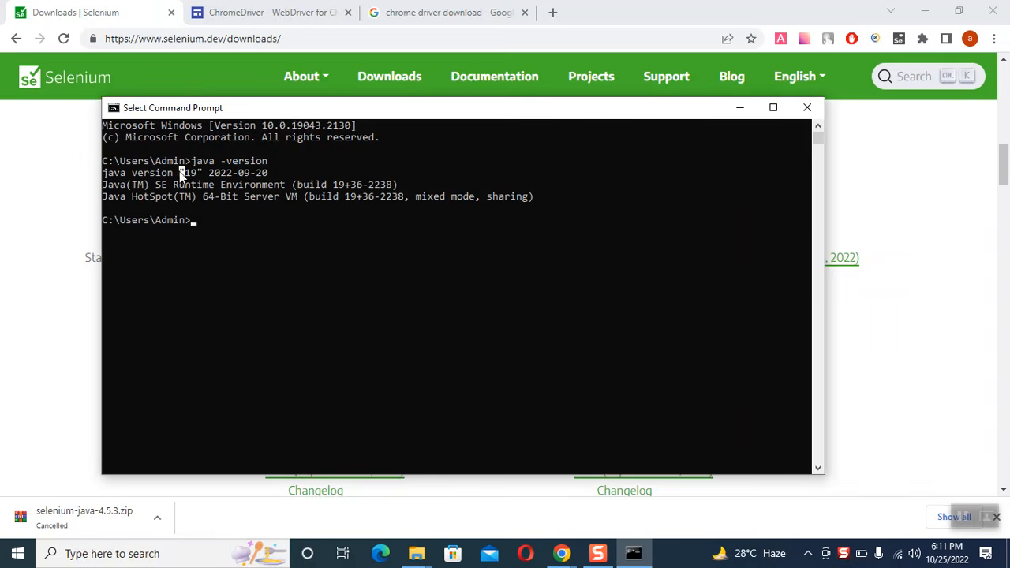
pyautogui.click(813, 105)
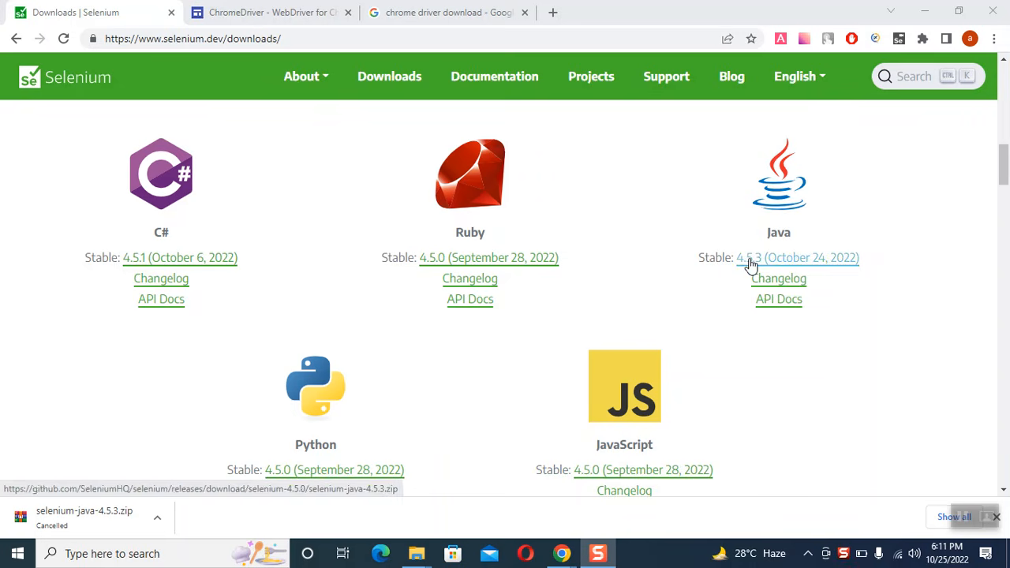
# Step: Review the Selenium downloads page and the ChromeDriver downloads page, and return to the Selenium page
pyautogui.click(502, 42)
pyautogui.tripleClick(503, 42)
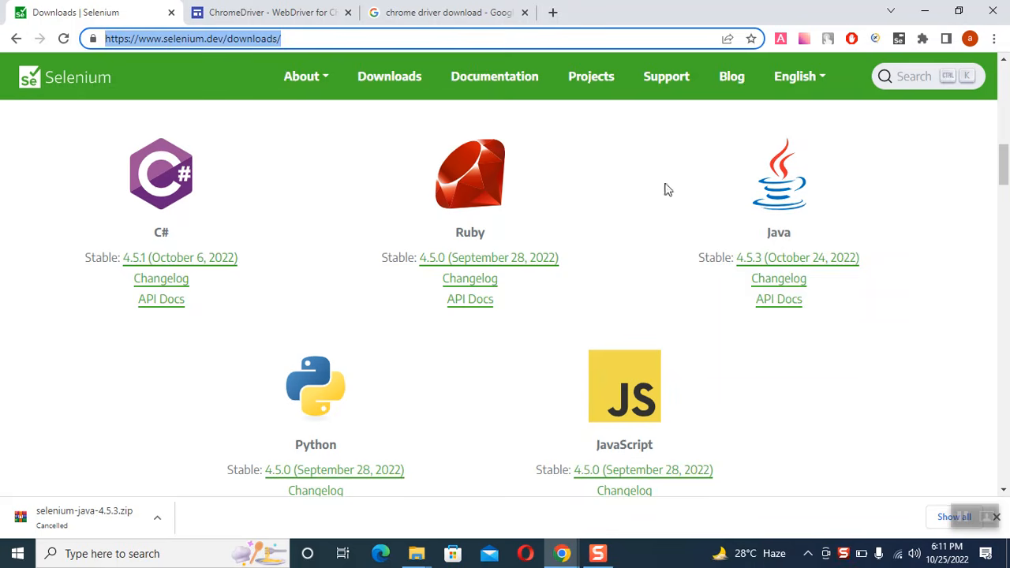
pyautogui.click(688, 289)
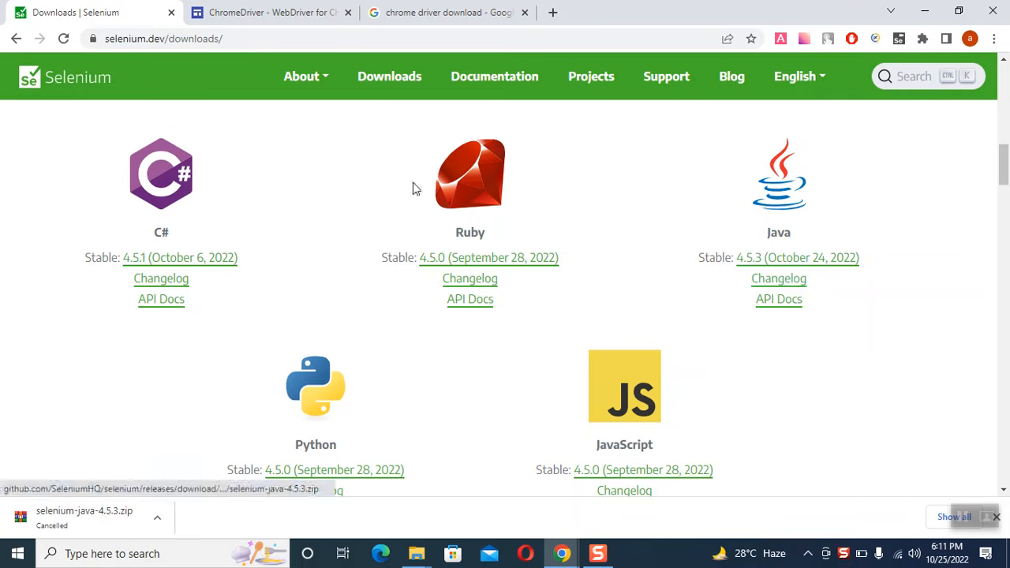
pyautogui.click(262, 9)
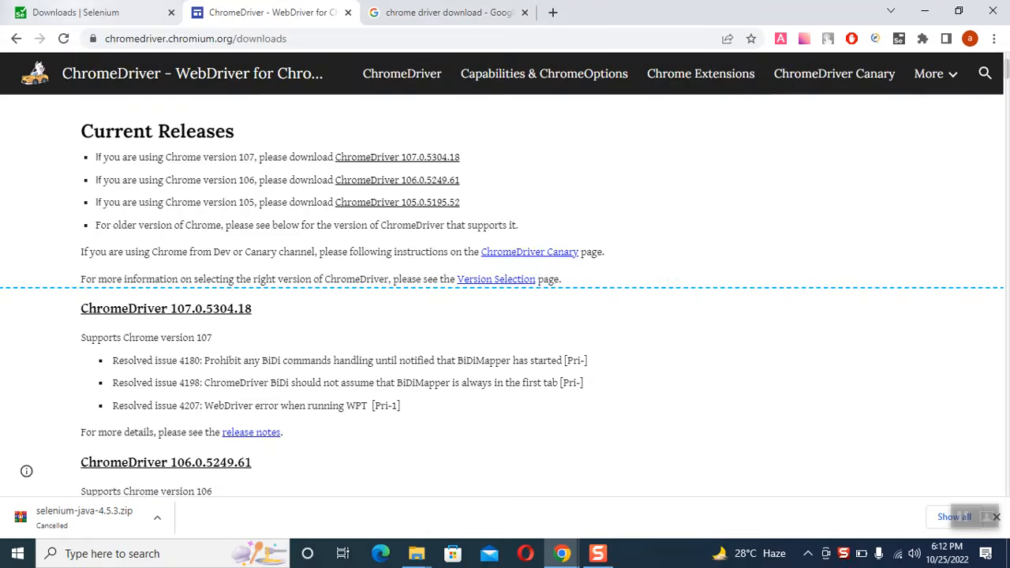
pyautogui.click(76, 12)
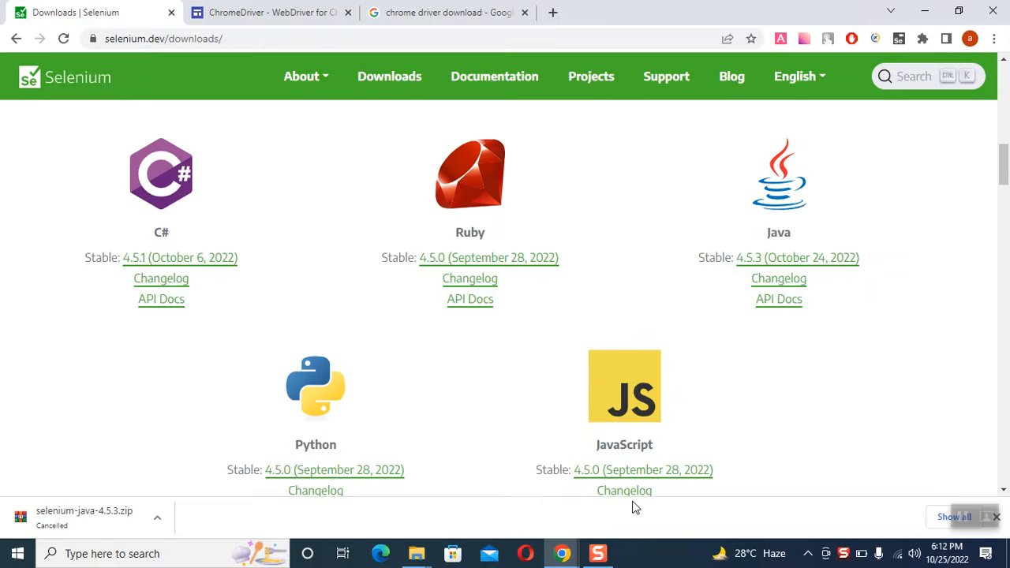
# Step: Close the chromedriver_win32 folder window and bring the selenium-java-4.5.3 folder window forward in File Explorer
pyautogui.click(416, 553)
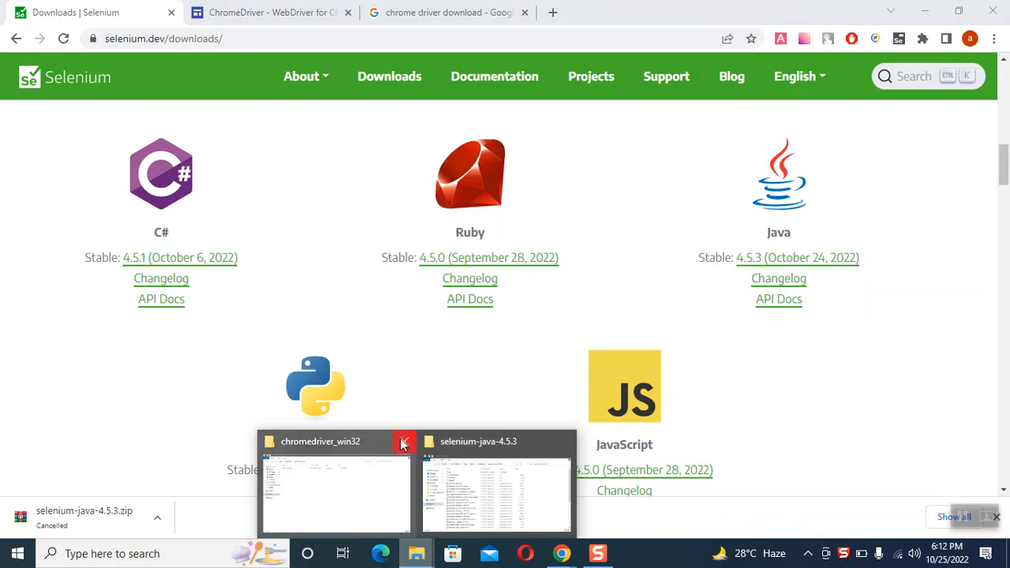
pyautogui.click(402, 443)
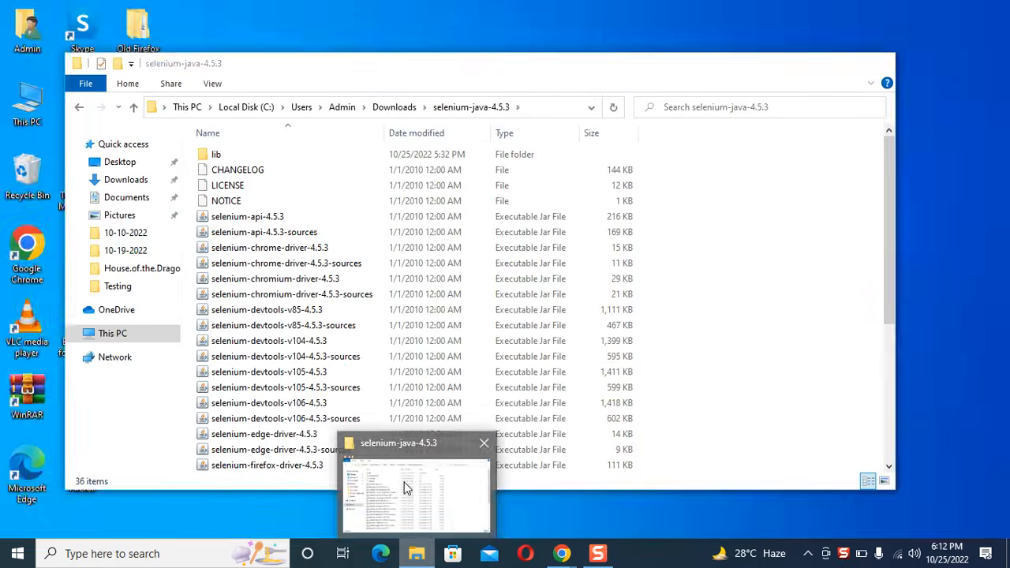
pyautogui.click(404, 489)
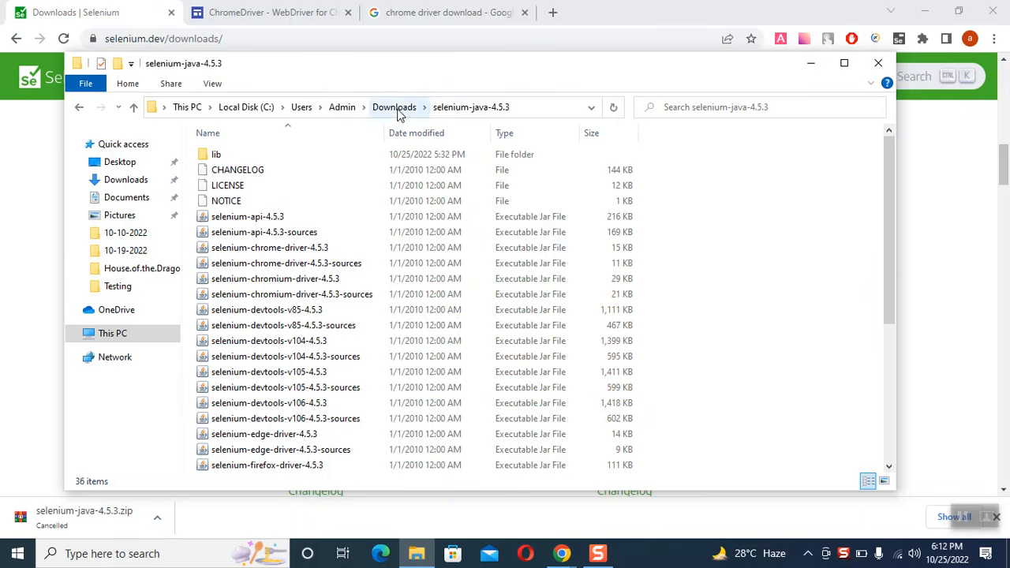
pyautogui.click(446, 104)
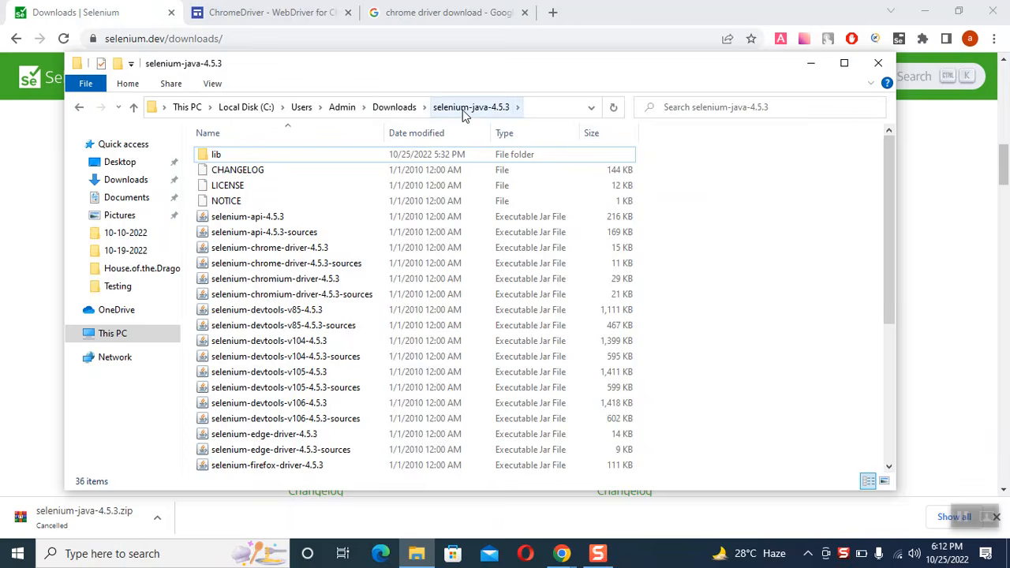
# Step: Reopen the extracted selenium-java-4.5.3 folder from Downloads and examine the jar files in its lib subfolder
pyautogui.click(398, 110)
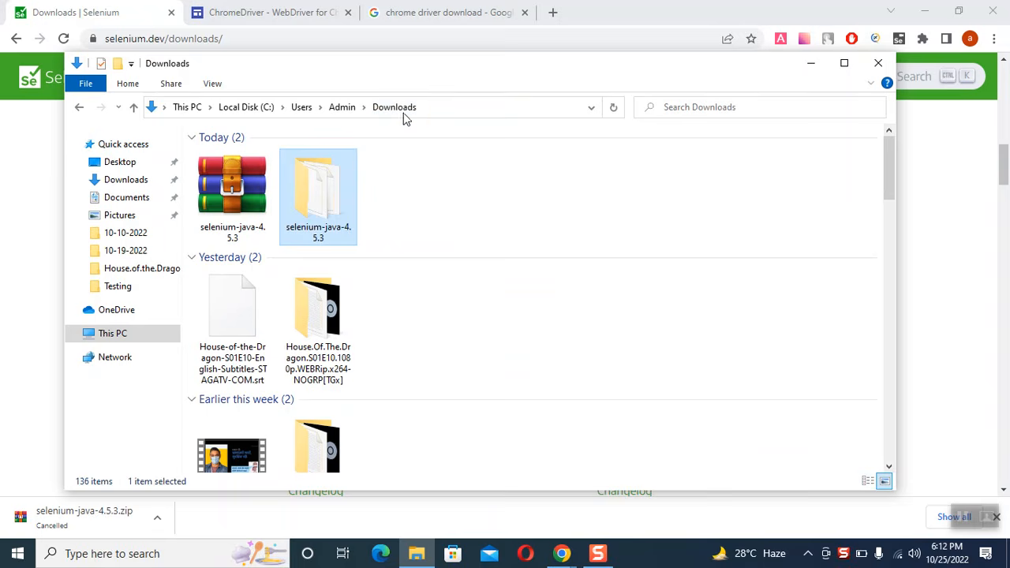
pyautogui.doubleClick(325, 188)
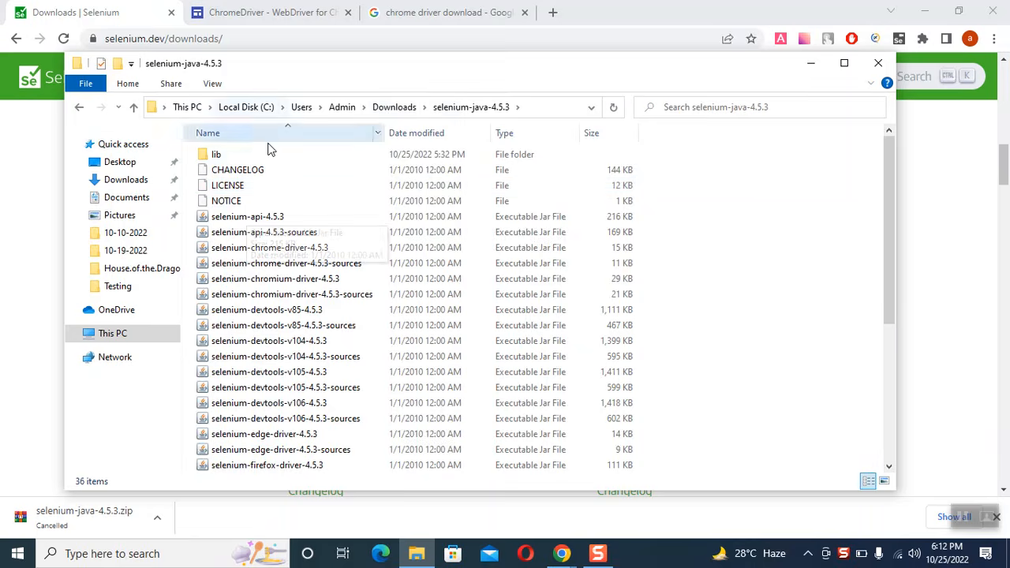
pyautogui.click(250, 157)
pyautogui.doubleClick(250, 157)
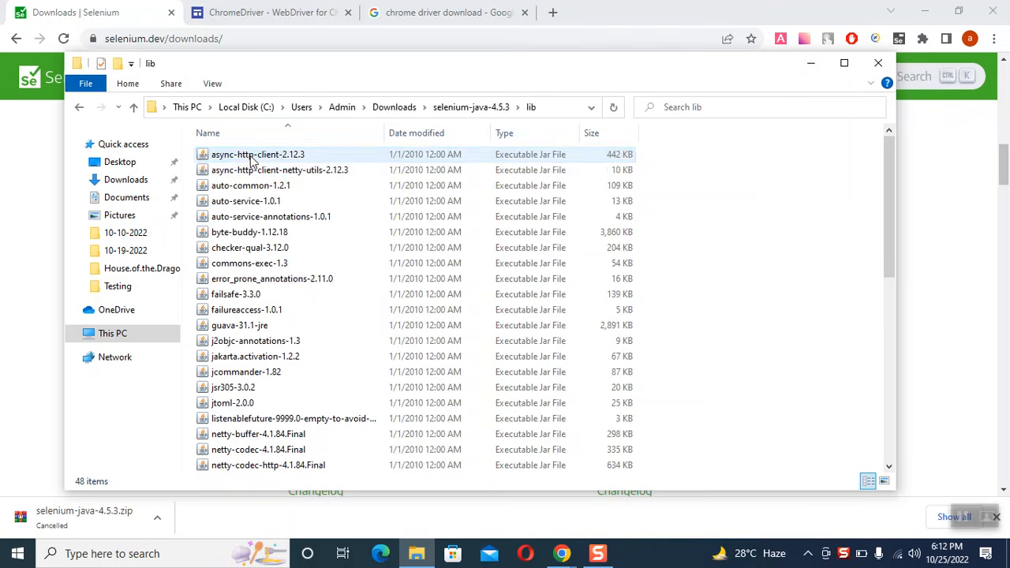
pyautogui.click(252, 155)
pyautogui.hotkey('shift', 'Down')
pyautogui.hotkey('shift', 'Down')
pyautogui.hotkey('shift', 'Down')
pyautogui.hotkey('shift', 'Down')
pyautogui.hotkey('shift', 'Down')
pyautogui.hotkey('shift', 'Down')
pyautogui.hotkey('shift', 'Down')
pyautogui.hotkey('shift', 'Down')
pyautogui.hotkey('shift', 'Down')
pyautogui.hotkey('shift', 'Down')
pyautogui.hotkey('shift', 'Down')
pyautogui.hotkey('shift', 'Down')
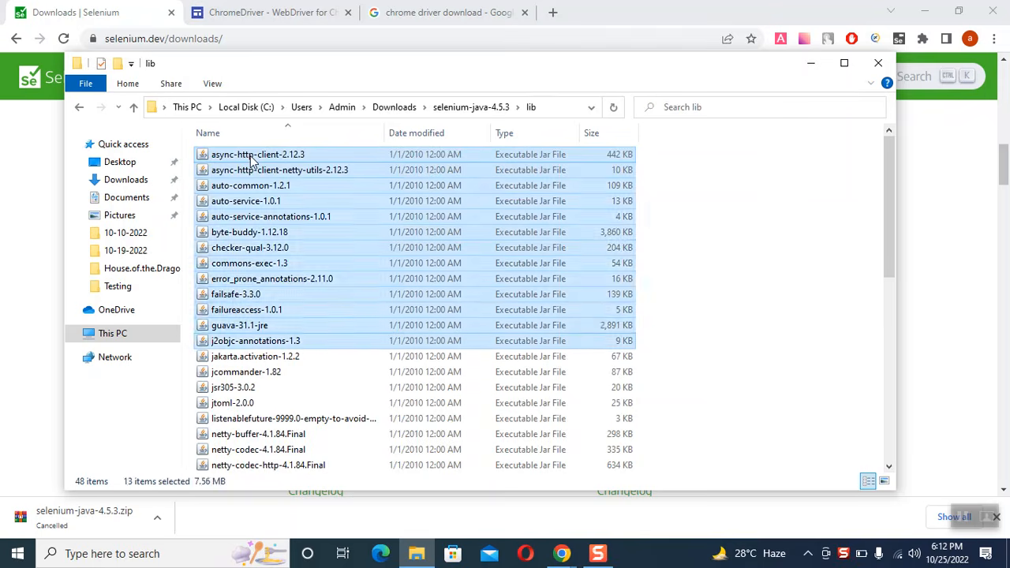
pyautogui.click(854, 277)
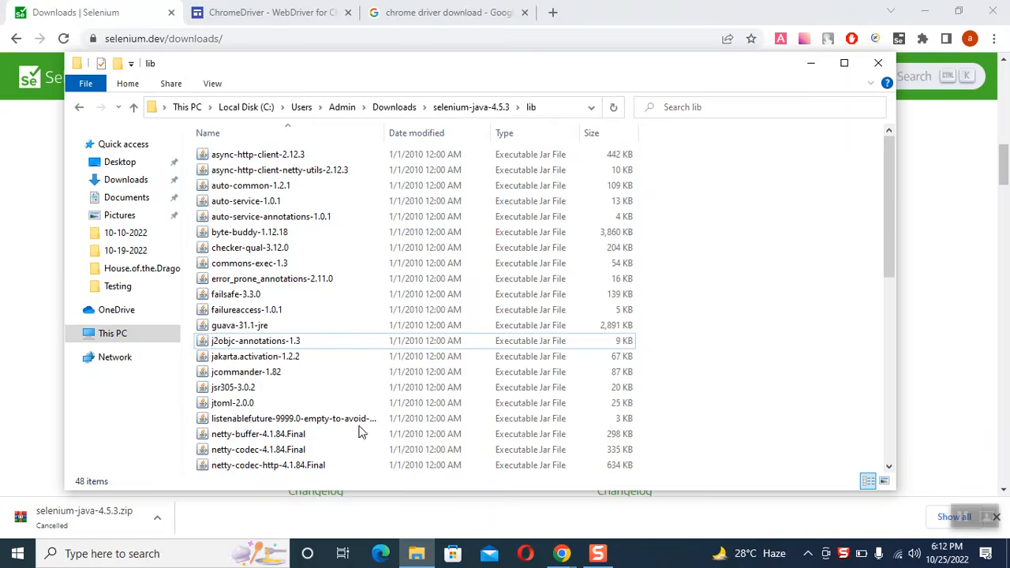
# Step: Launch Eclipse IDE for Java Developers with the workspace C:\Users\Admin\eclipse-workspace
pyautogui.click(158, 552)
pyautogui.write('ecli')
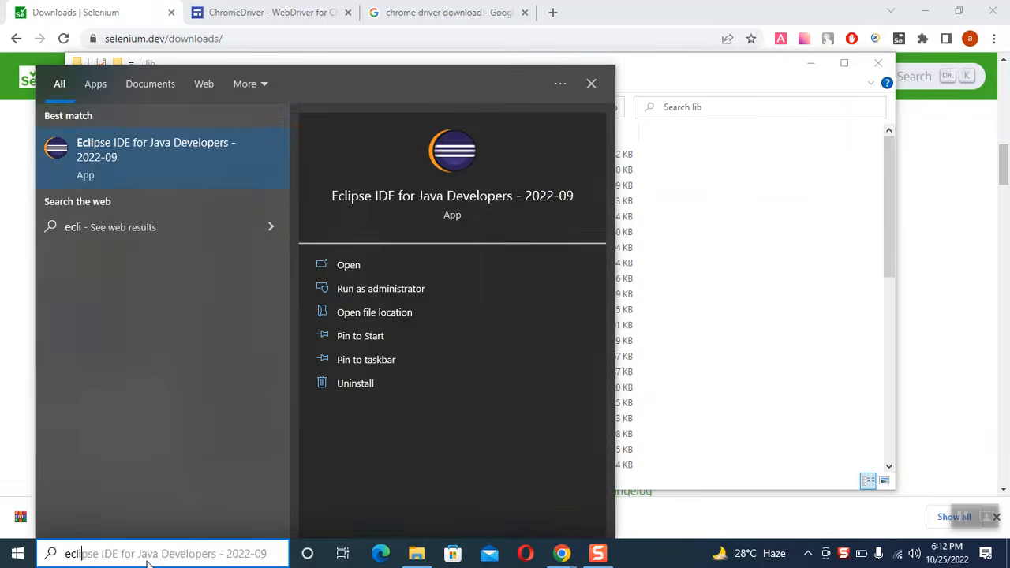
pyautogui.press('Return')
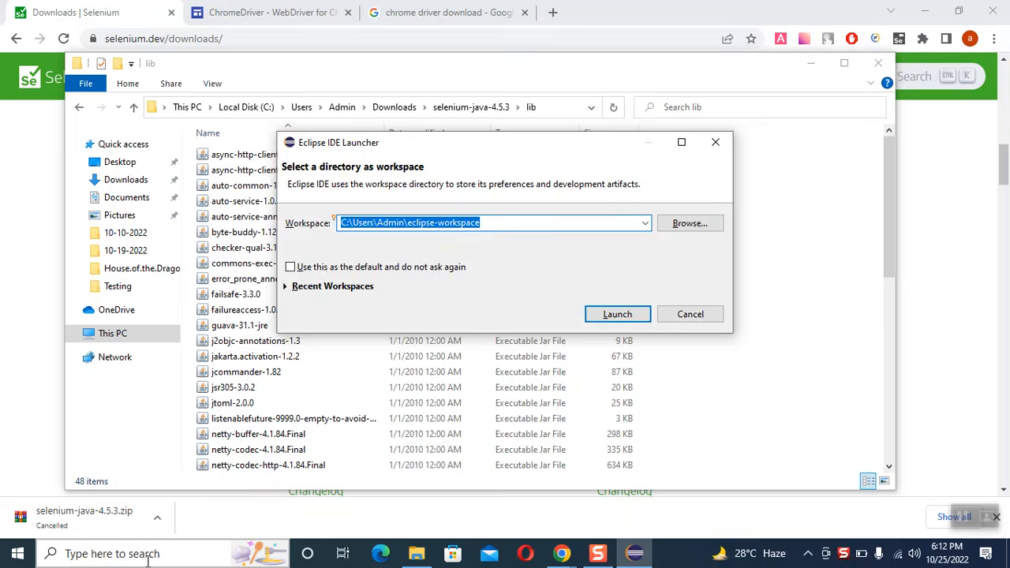
pyautogui.press('Return')
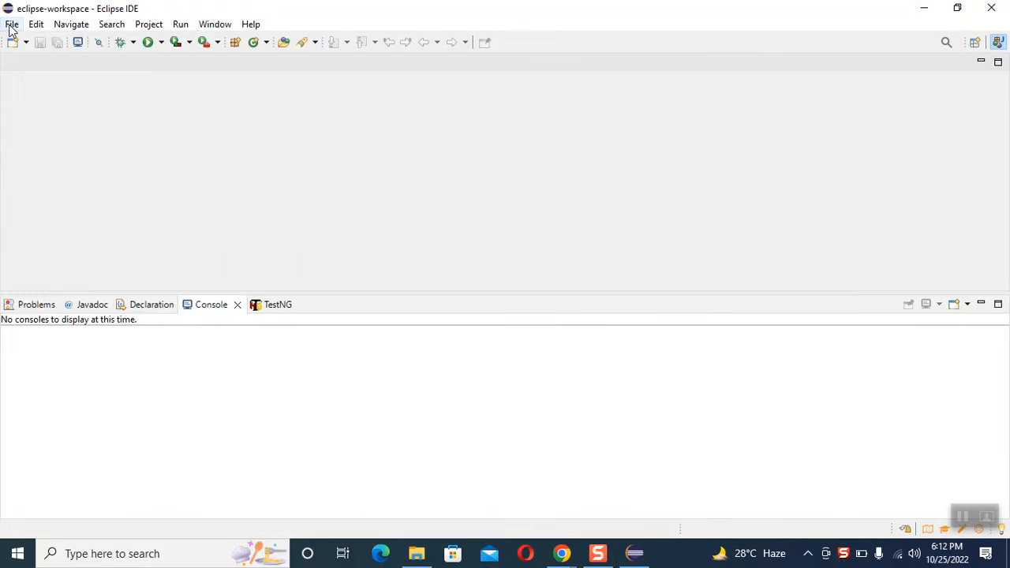
# Step: Create a Java project named webDriverProj with the default location and the JavaSE-17 execution environment
pyautogui.click(12, 24)
pyautogui.moveTo(61, 45)
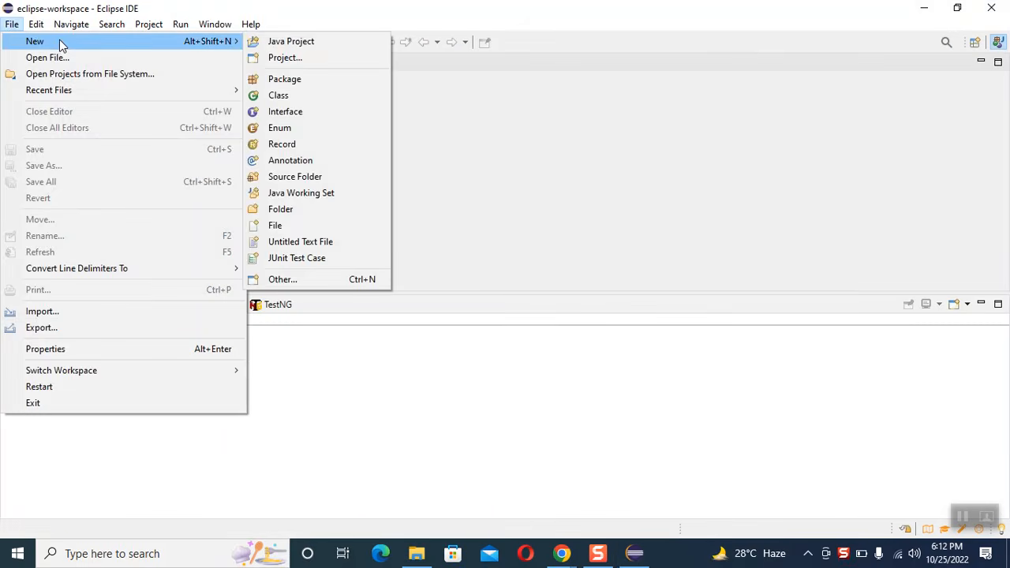
pyautogui.click(282, 46)
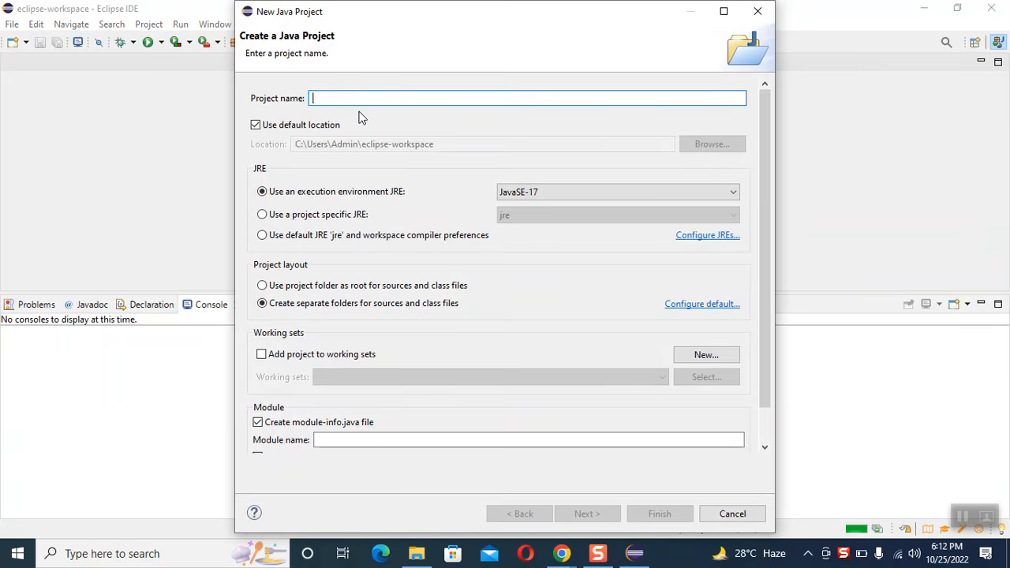
pyautogui.write('webDriv')
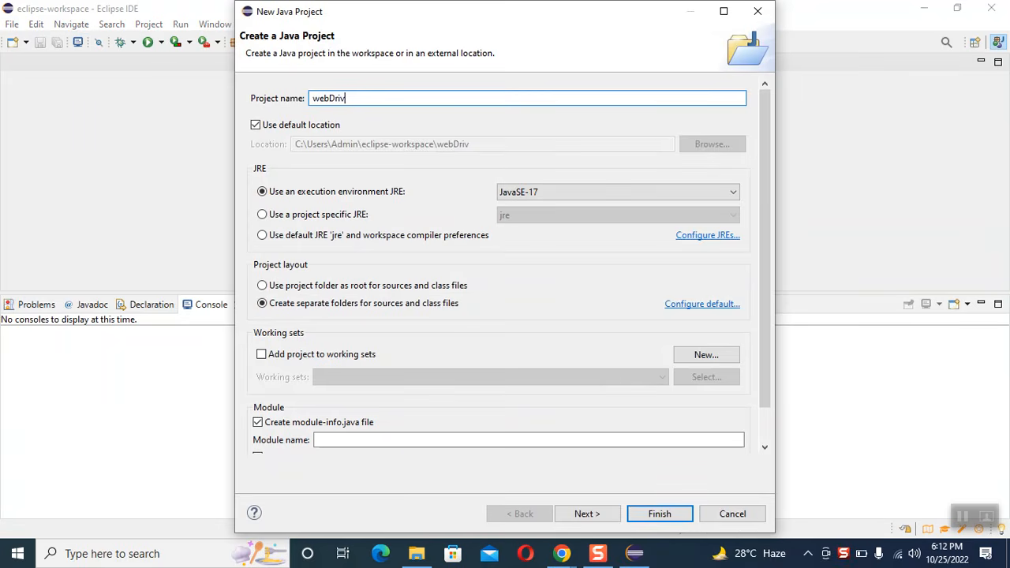
pyautogui.write('erProj')
pyautogui.click(642, 520)
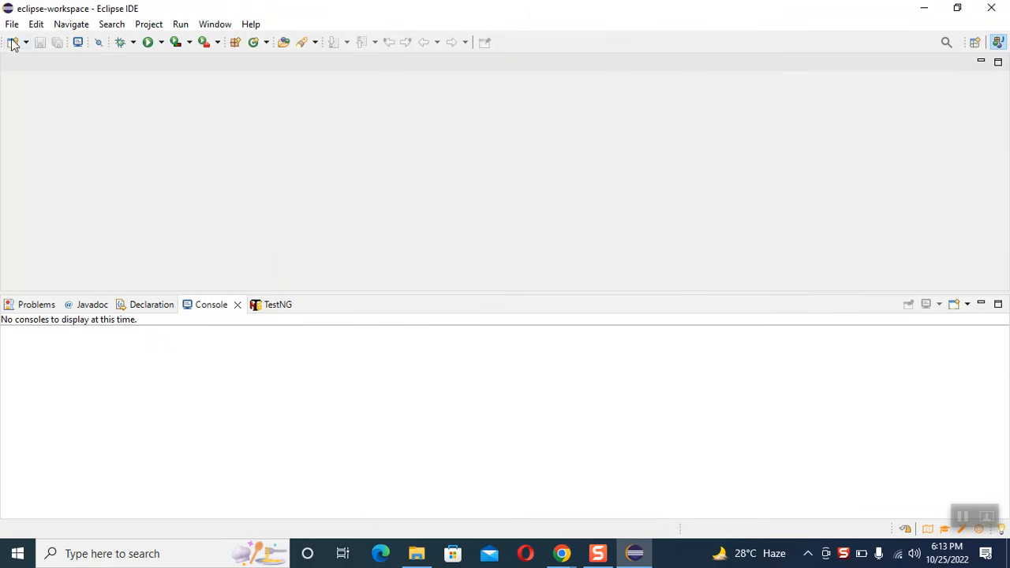
pyautogui.moveTo(3, 42)
pyautogui.mouseDown()
pyautogui.moveTo(68, 55)
pyautogui.moveTo(5, 63)
pyautogui.moveTo(10, 31)
pyautogui.moveTo(23, 45)
pyautogui.mouseUp()
pyautogui.click(597, 553)
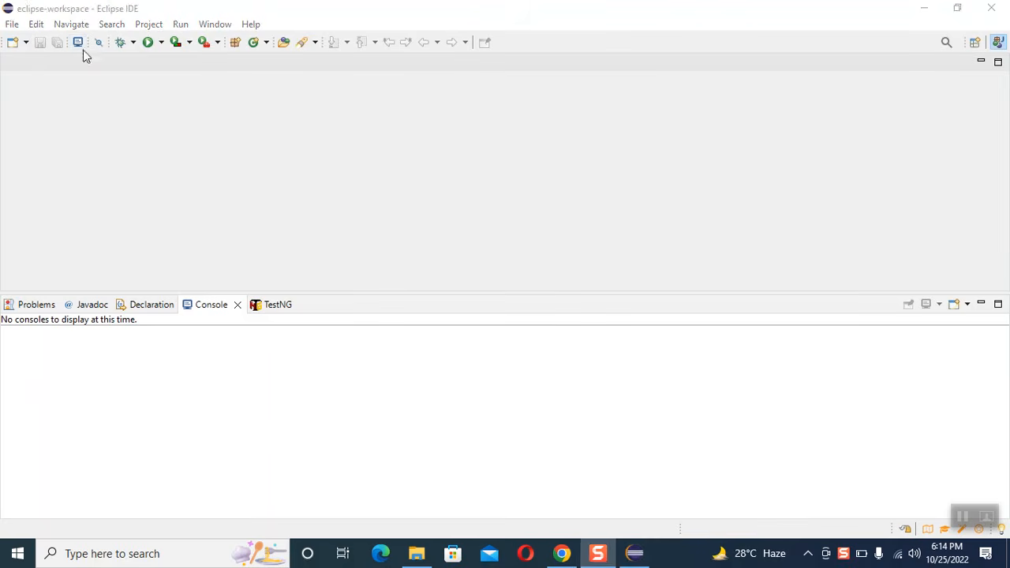
pyautogui.click(53, 143)
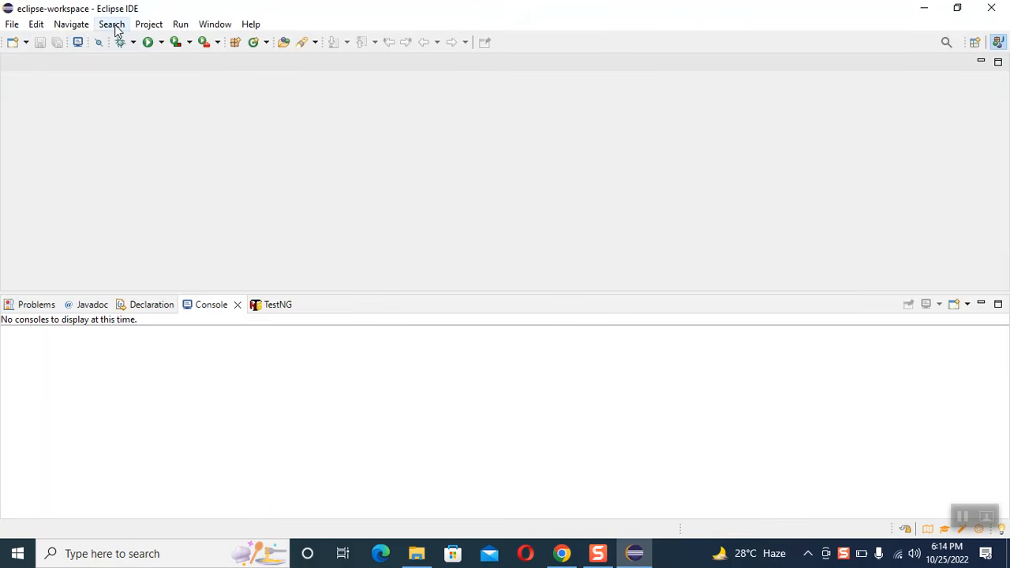
# Step: Show the Project Explorer view and expand the webDriverProj project in it
pyautogui.click(148, 24)
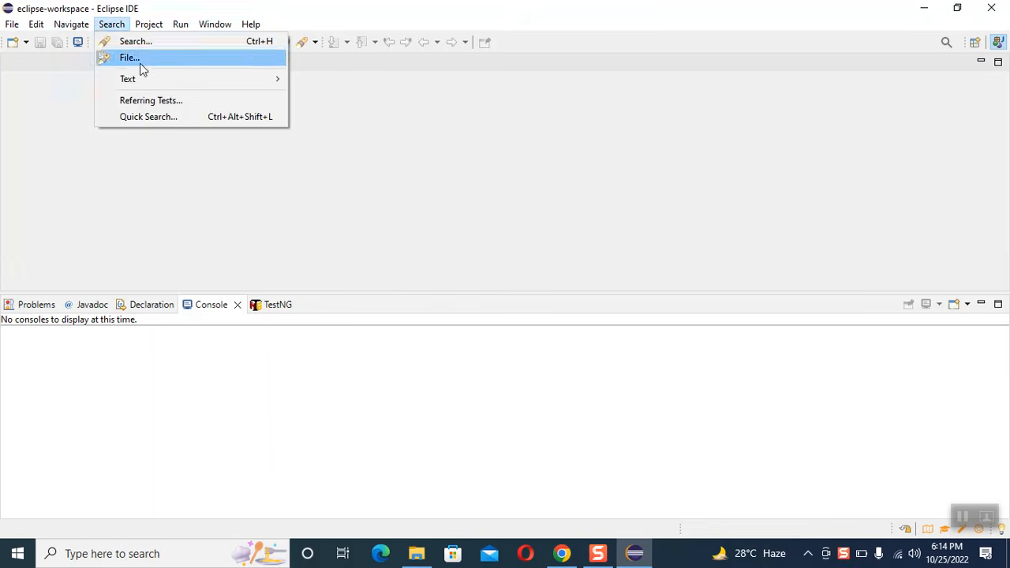
pyautogui.moveTo(87, 33)
pyautogui.moveTo(12, 24)
pyautogui.moveTo(226, 29)
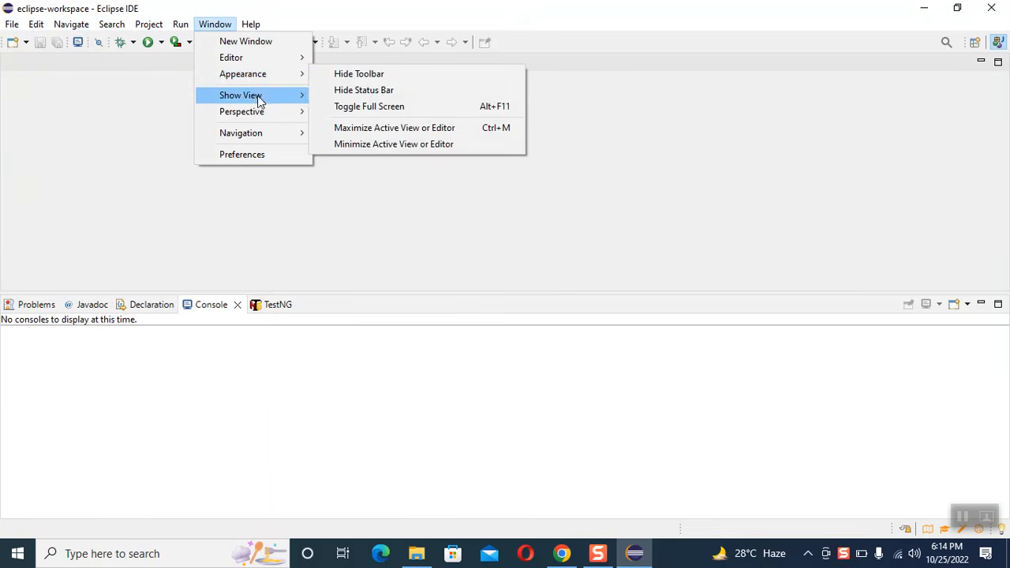
pyautogui.moveTo(257, 104)
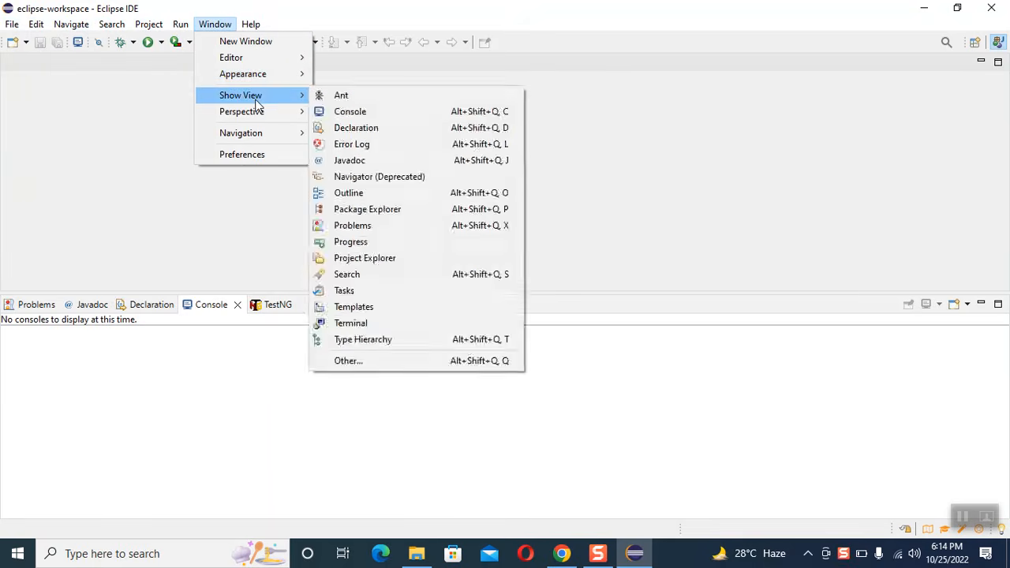
pyautogui.click(383, 264)
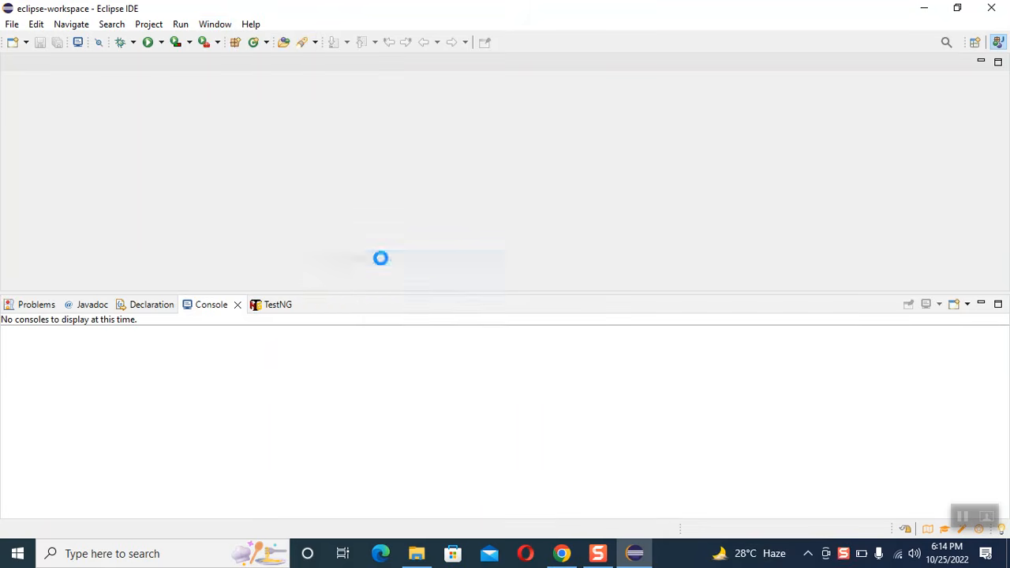
pyautogui.click(32, 111)
pyautogui.click(8, 109)
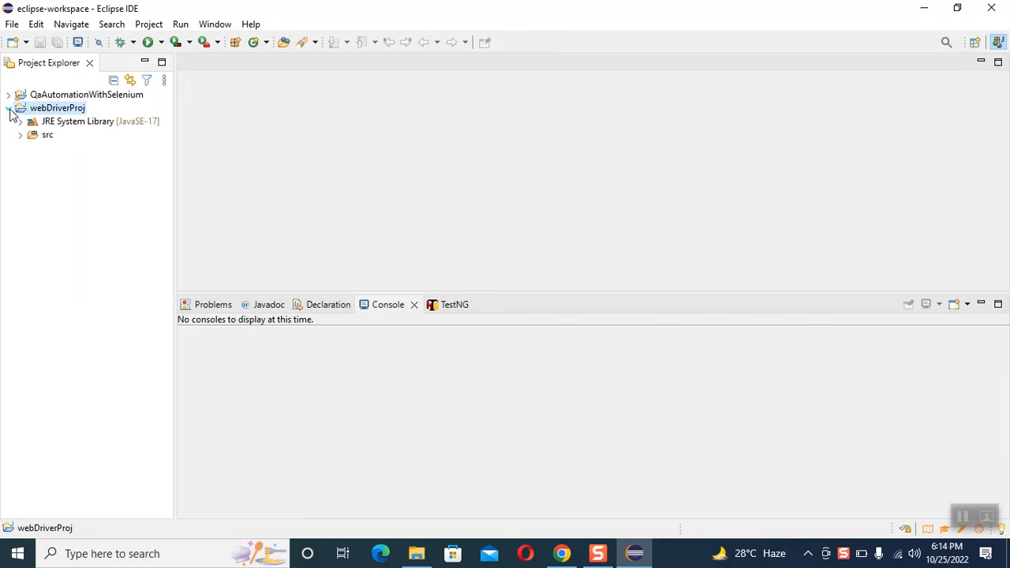
# Step: Create a public Java class named chromeTest in webDriverProj with a public static void main method stub
pyautogui.rightClick(42, 116)
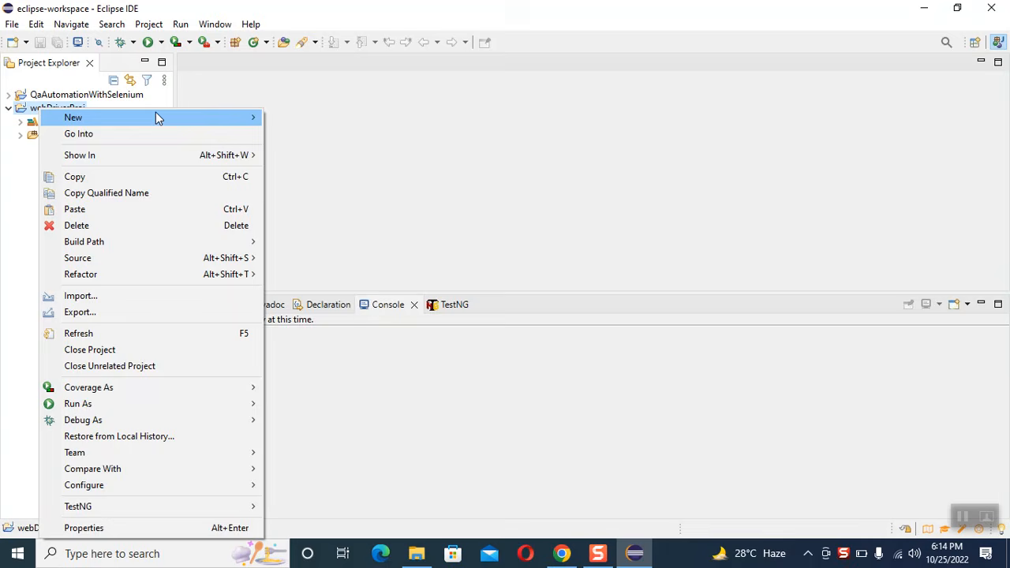
pyautogui.moveTo(207, 123)
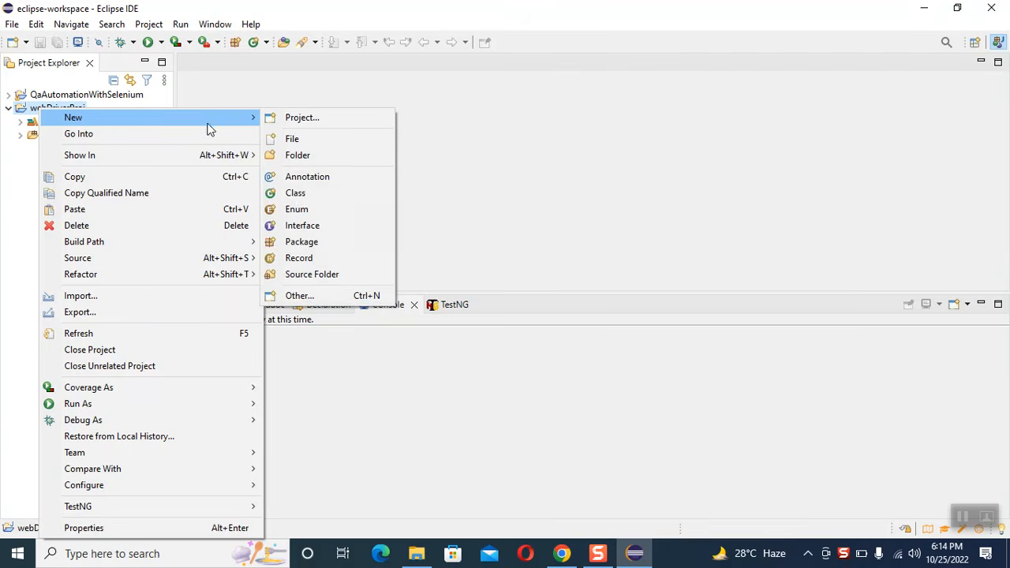
pyautogui.click(297, 194)
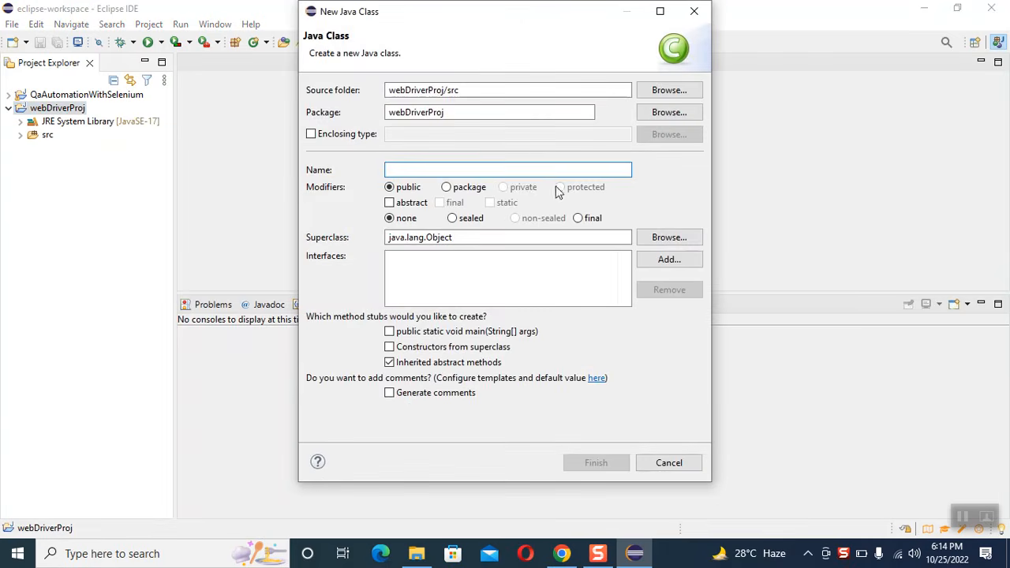
pyautogui.write('chromeTest')
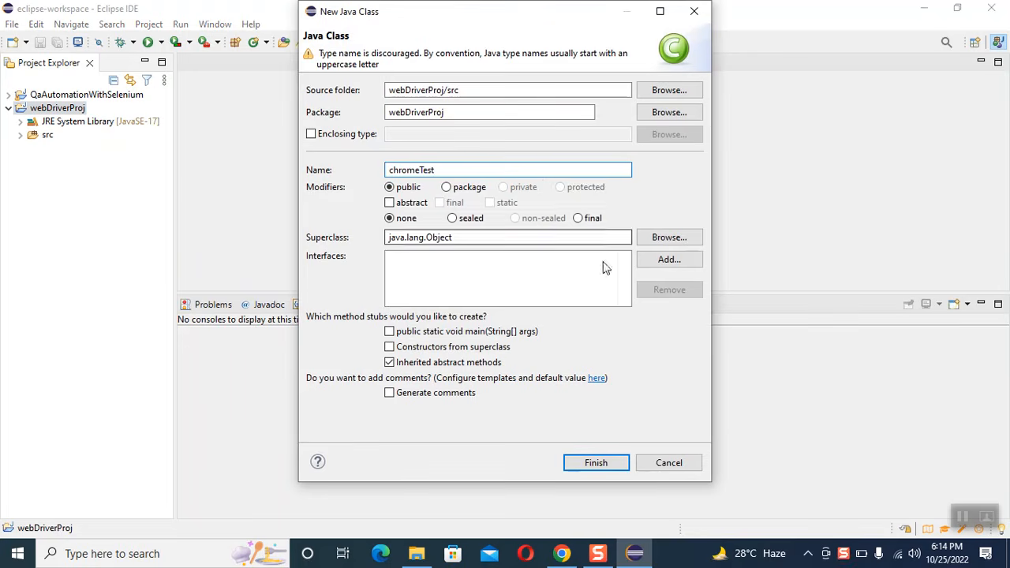
pyautogui.click(456, 335)
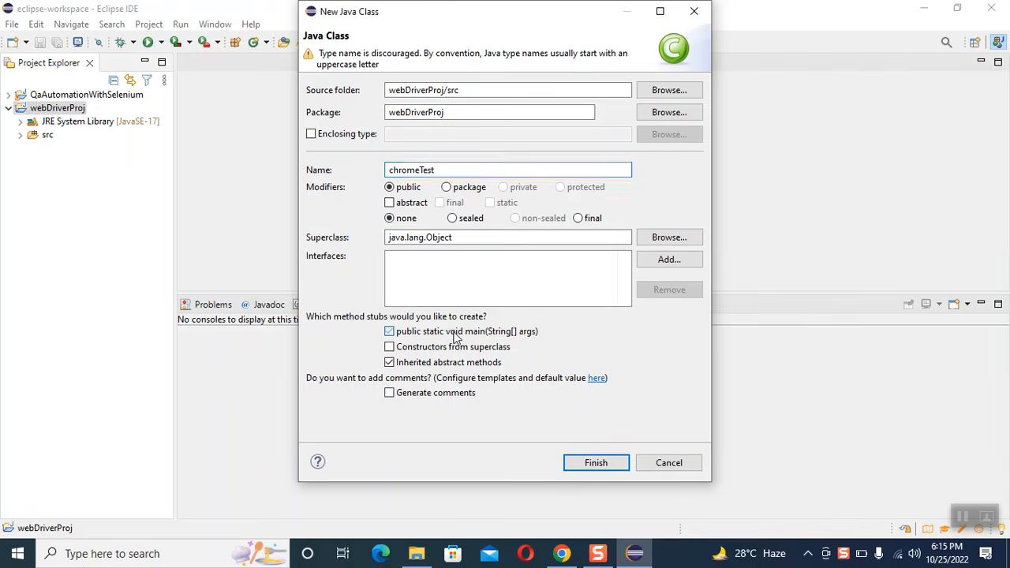
pyautogui.click(593, 464)
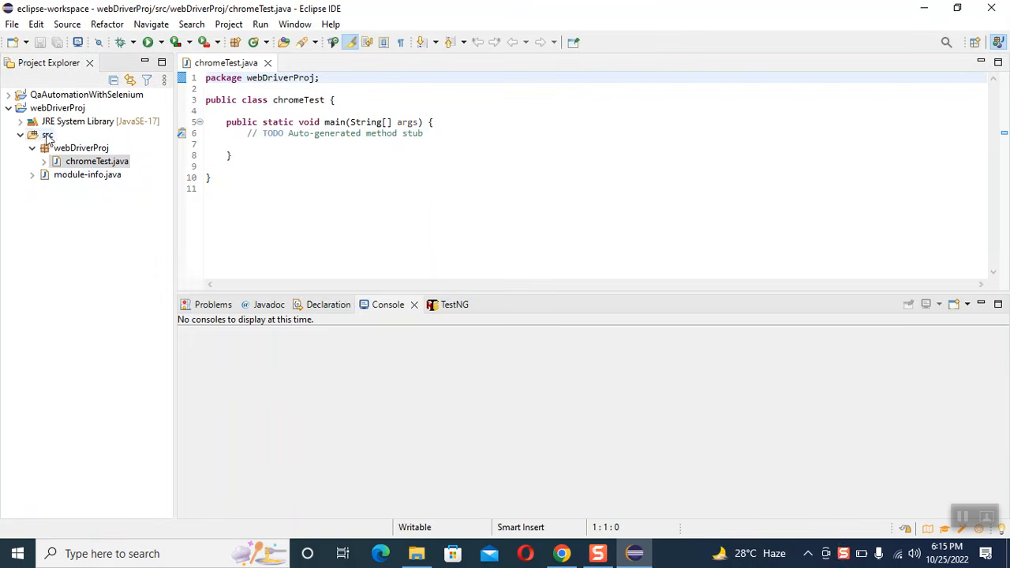
# Step: Delete the module-info.java file from the src folder of webDriverProj
pyautogui.click(57, 108)
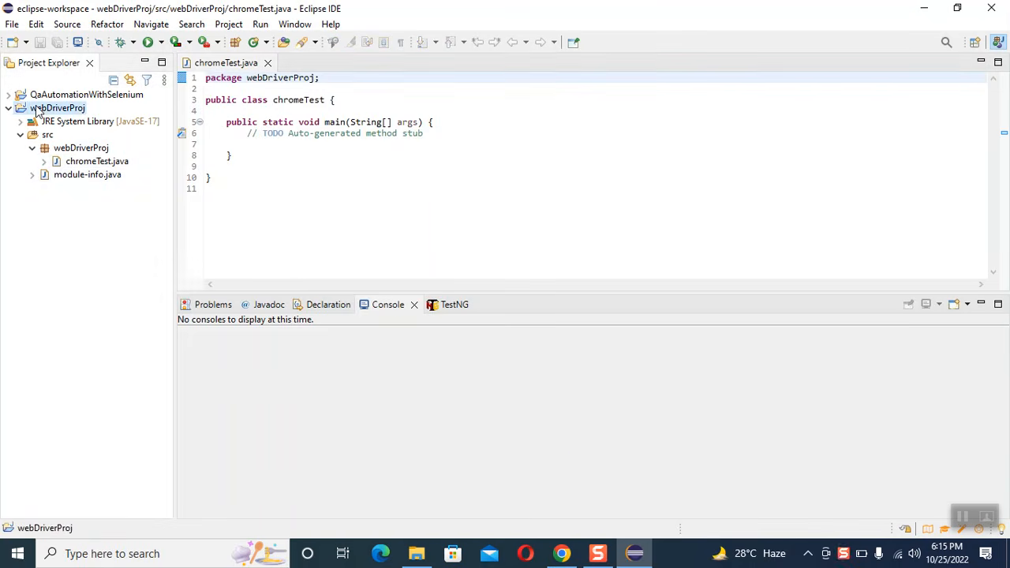
pyautogui.rightClick(85, 177)
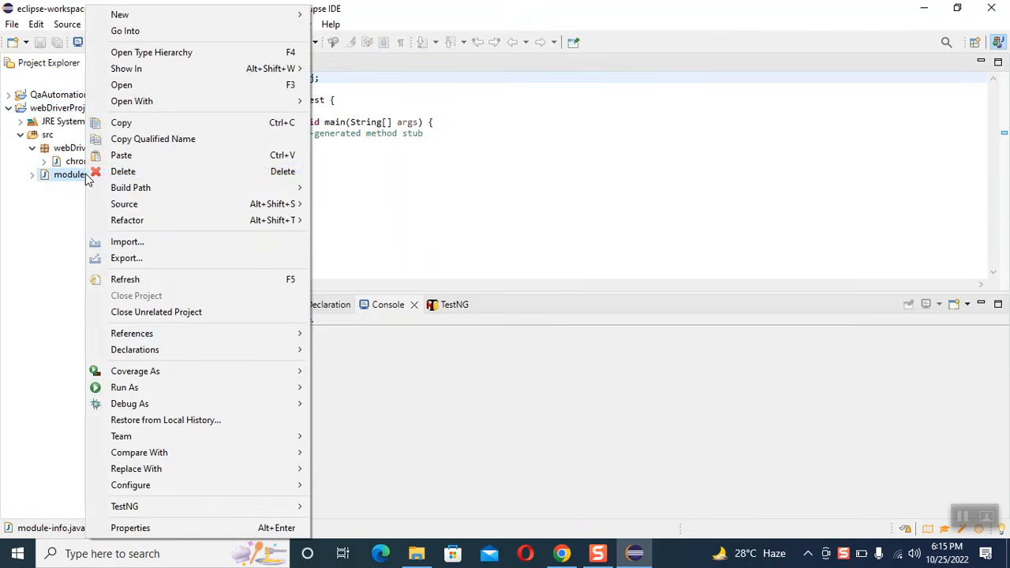
pyautogui.click(198, 172)
pyautogui.press('Return')
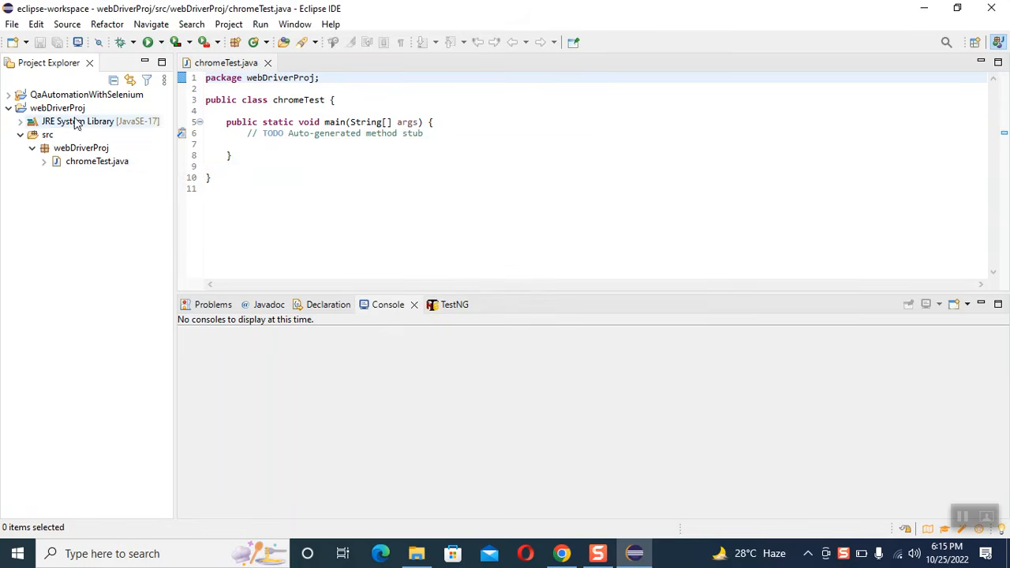
# Step: Open the Java Build Path properties of the webDriverProj project
pyautogui.click(50, 109)
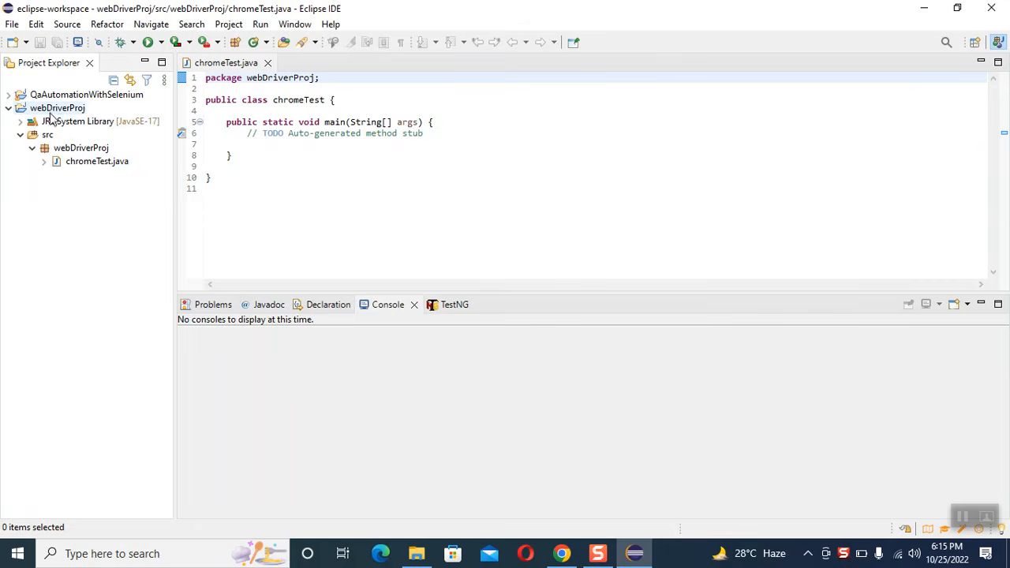
pyautogui.rightClick(50, 109)
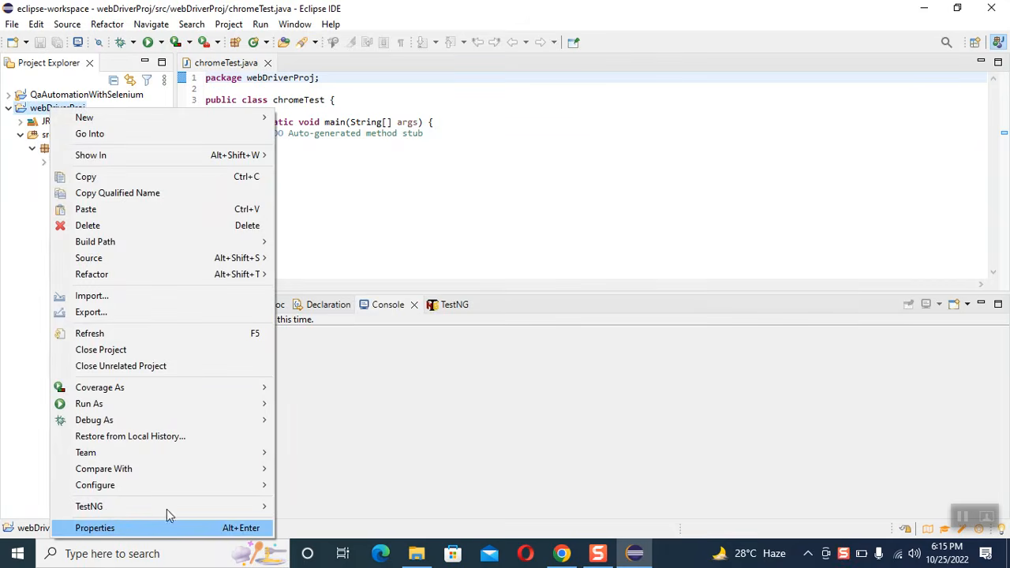
pyautogui.click(124, 530)
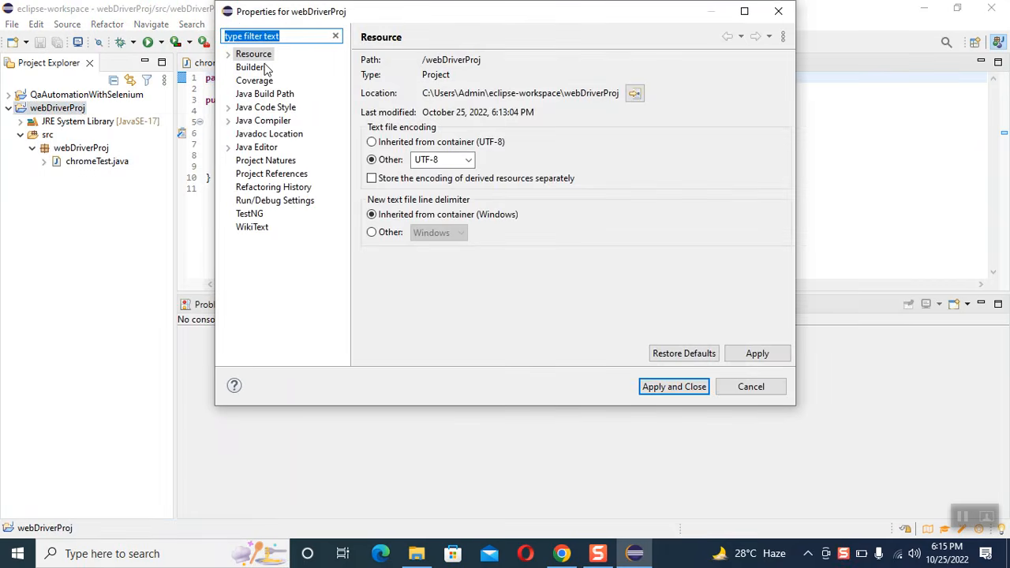
pyautogui.click(249, 95)
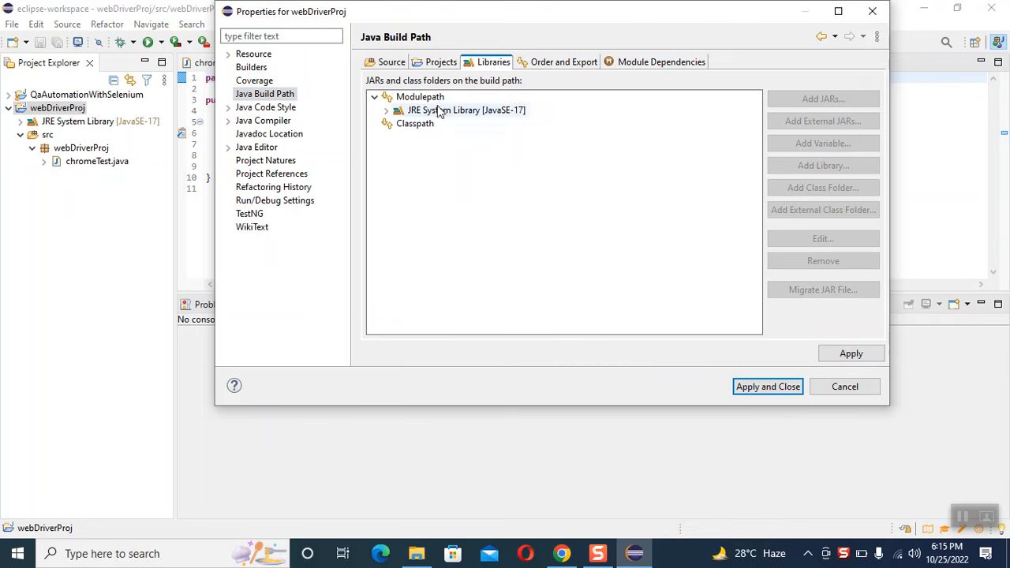
# Step: Start adding a User Library to the project's Classpath and open the user library definitions
pyautogui.click(417, 128)
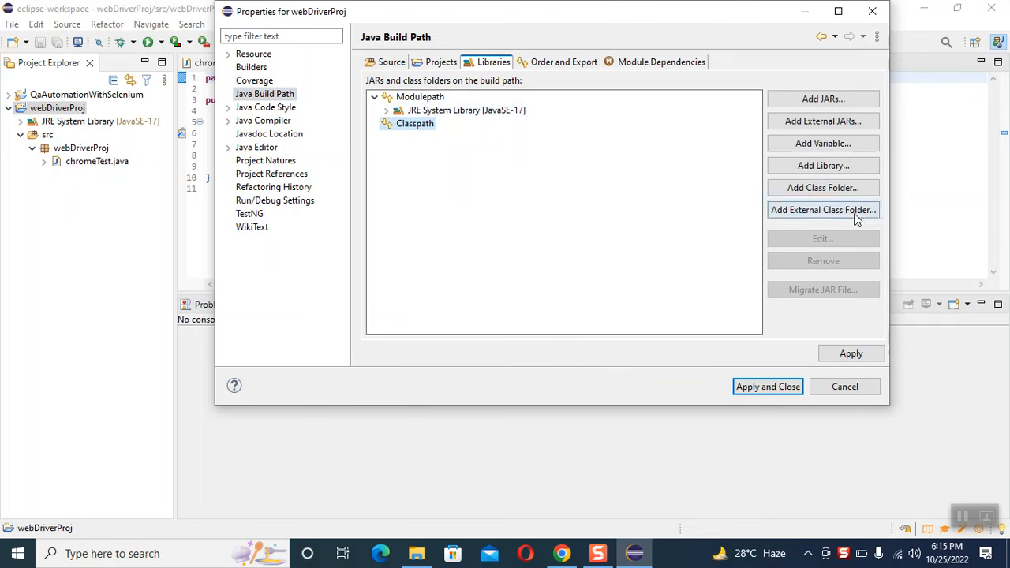
pyautogui.click(826, 167)
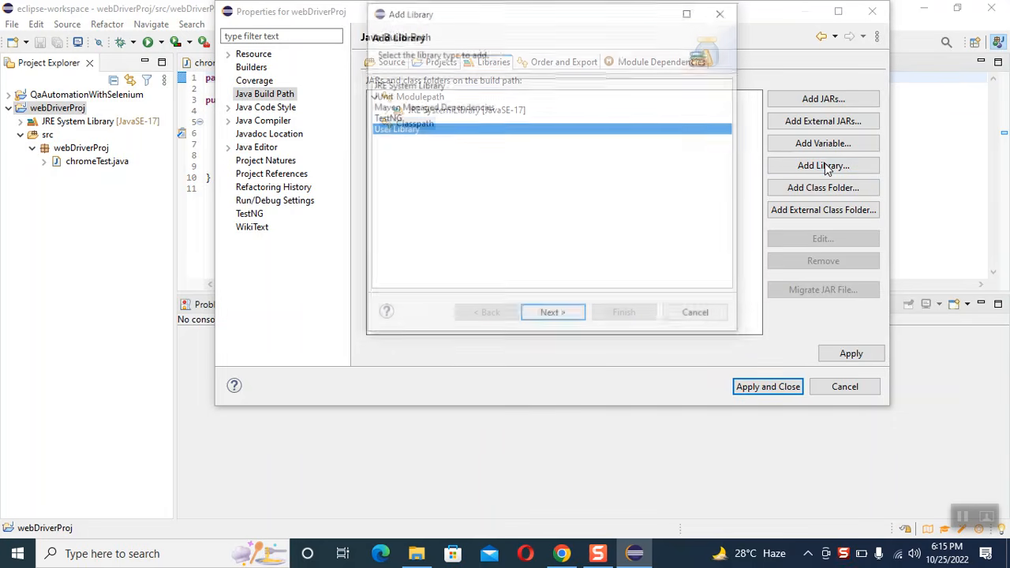
pyautogui.click(548, 315)
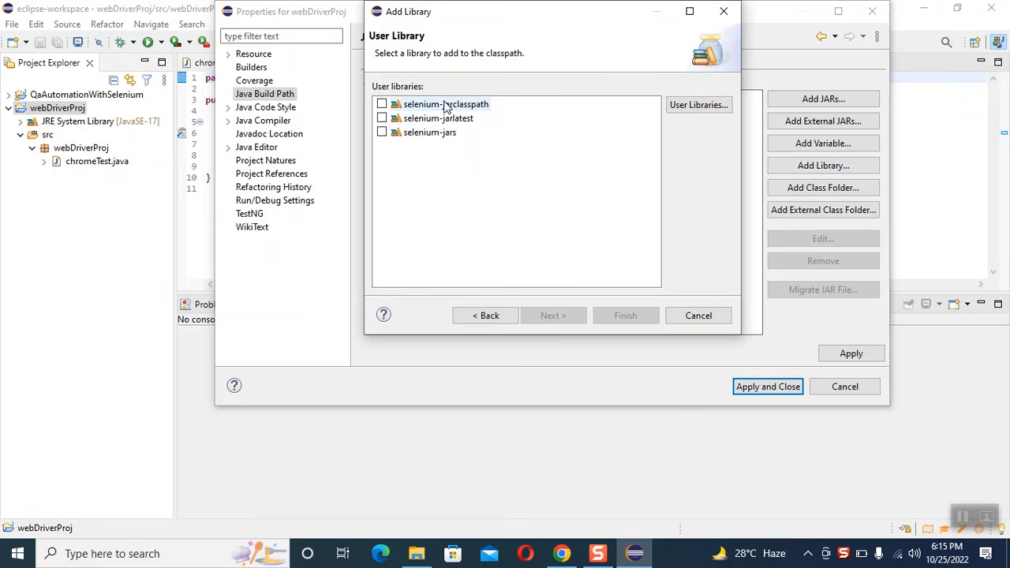
pyautogui.click(694, 109)
# Step: Remove the selenium-jarclasspath user library and create a new user library named selenium-jar1
pyautogui.click(508, 104)
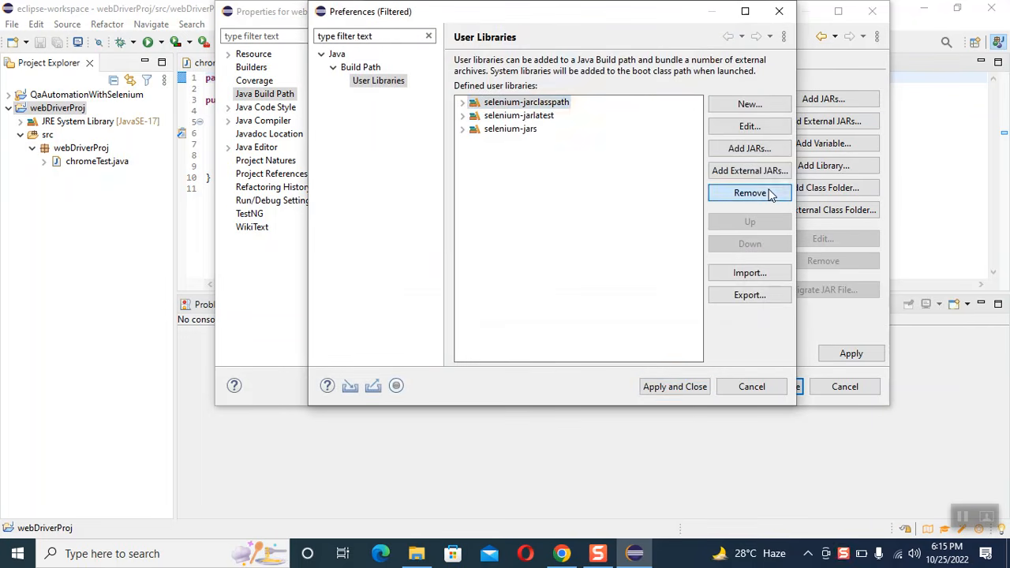
pyautogui.click(779, 197)
pyautogui.click(750, 103)
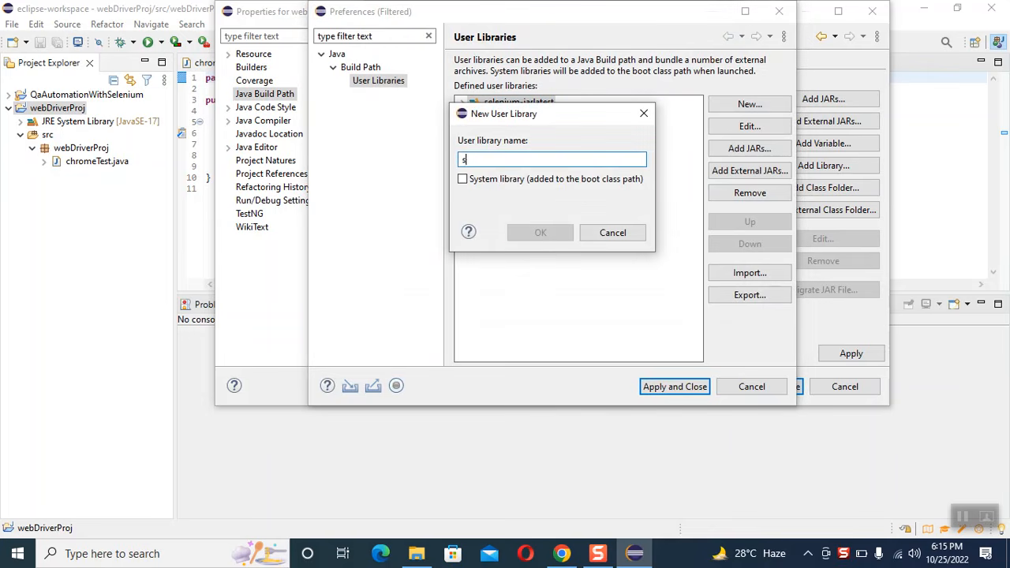
pyautogui.write('selenium-jar1')
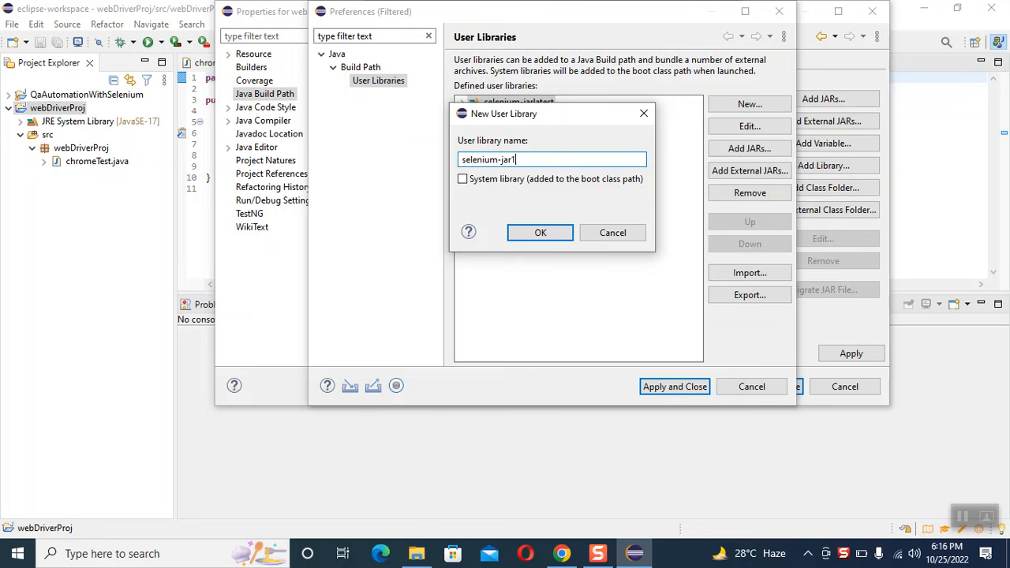
pyautogui.press('Return')
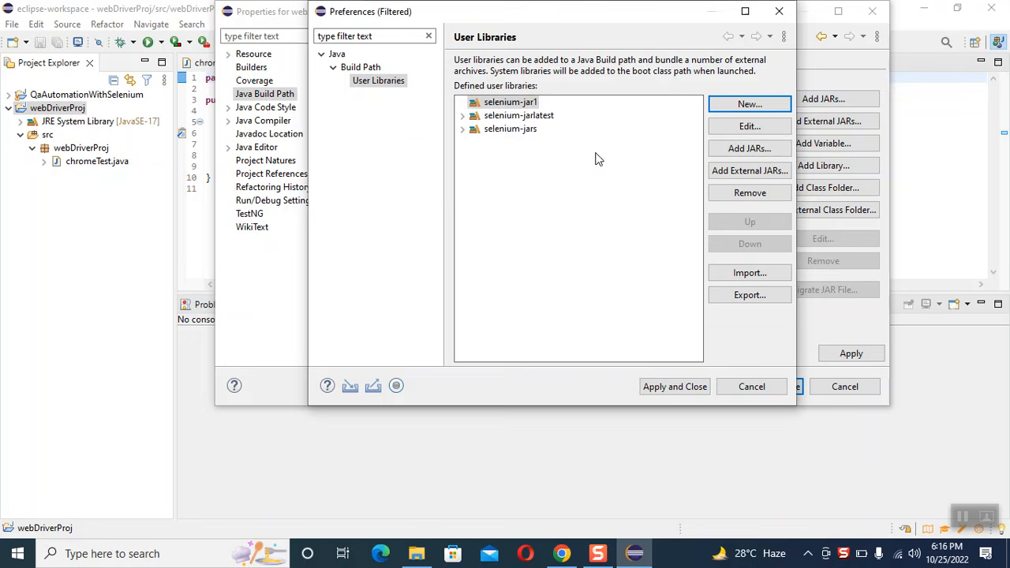
# Step: Add all external jar files from the lib subfolder of Downloads\selenium-java-4.5.3 to the selenium-jar1 library
pyautogui.click(503, 103)
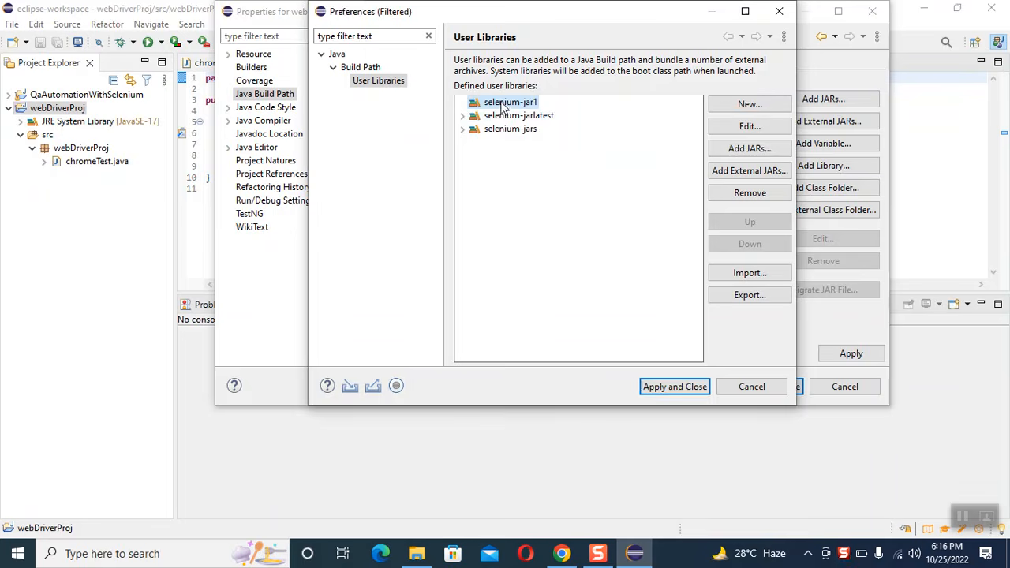
pyautogui.click(745, 169)
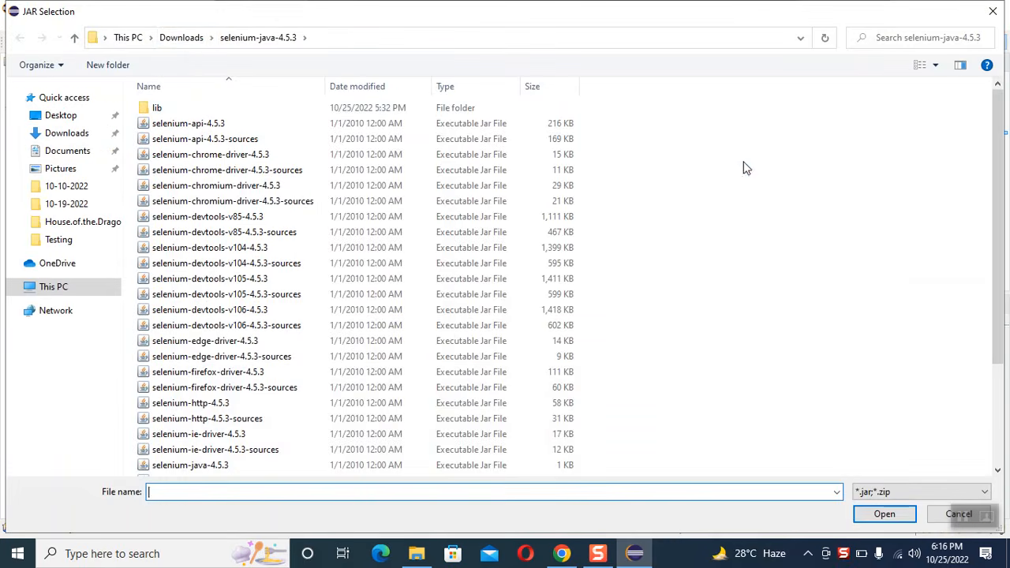
pyautogui.click(185, 38)
pyautogui.doubleClick(262, 149)
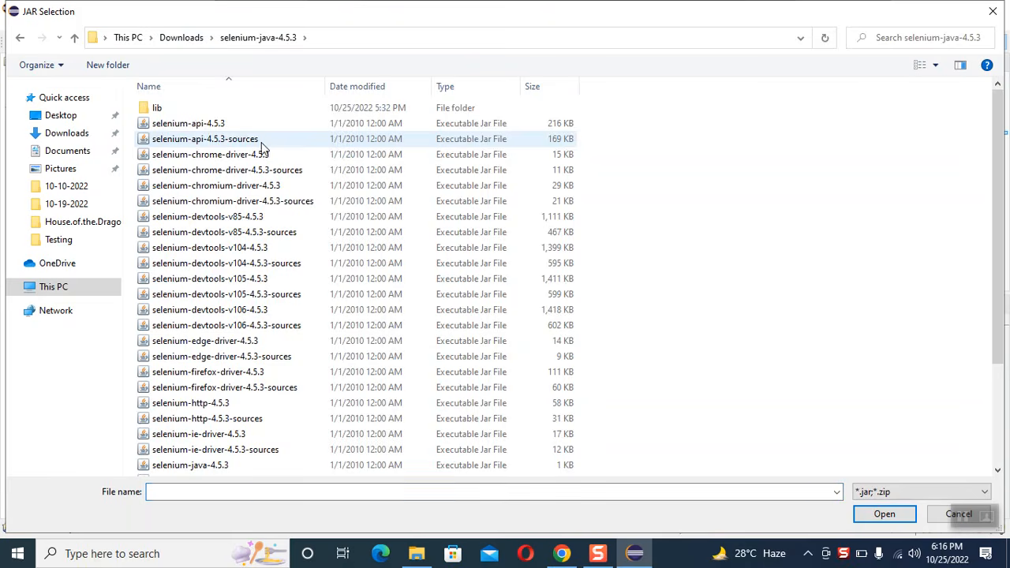
pyautogui.click(219, 126)
pyautogui.doubleClick(184, 109)
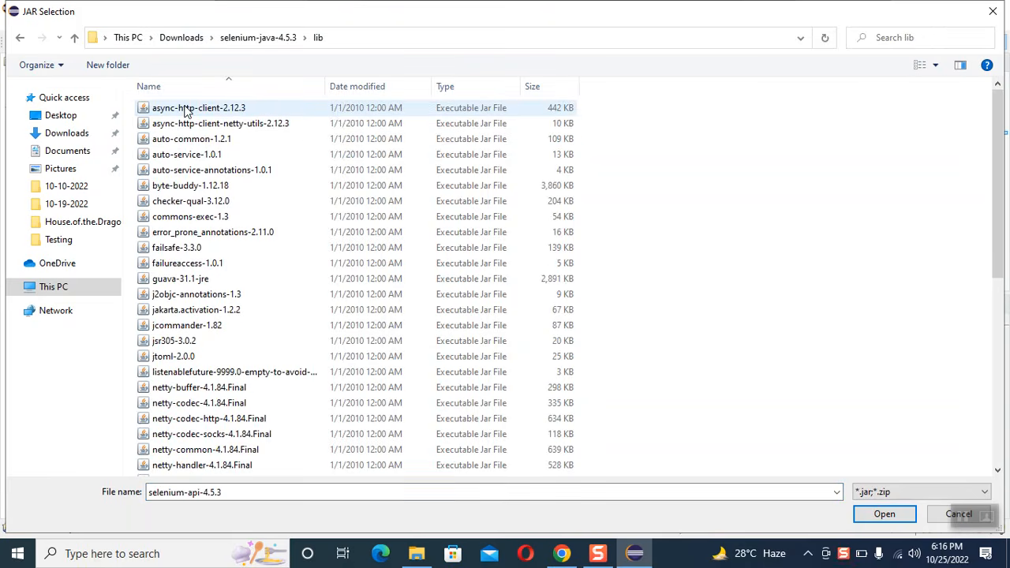
pyautogui.click(186, 111)
pyautogui.hotkey('shift', 'Down')
pyautogui.hotkey('shift', 'Down')
pyautogui.hotkey('shift', 'Down')
pyautogui.hotkey('shift', 'Down')
pyautogui.hotkey('shift', 'Down')
pyautogui.hotkey('shift', 'Down')
pyautogui.hotkey('shift', 'Down')
pyautogui.hotkey('shift', 'Down')
pyautogui.hotkey('shift', 'Down')
pyautogui.hotkey('shift', 'Down')
pyautogui.hotkey('shift', 'Down')
pyautogui.hotkey('shift', 'Down')
pyautogui.hotkey('shift', 'Down')
pyautogui.hotkey('shift', 'Down')
pyautogui.hotkey('shift', 'Down')
pyautogui.hotkey('shift', 'Down')
pyautogui.hotkey('shift', 'Down')
pyautogui.hotkey('shift', 'Down')
pyautogui.hotkey('shift', 'Down')
pyautogui.hotkey('shift', 'Down')
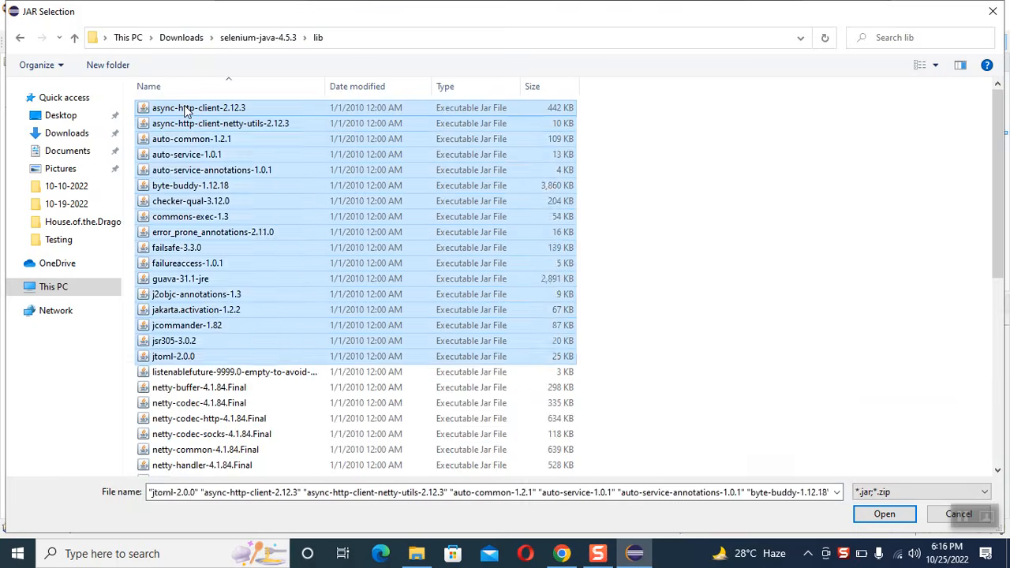
pyautogui.press('Return')
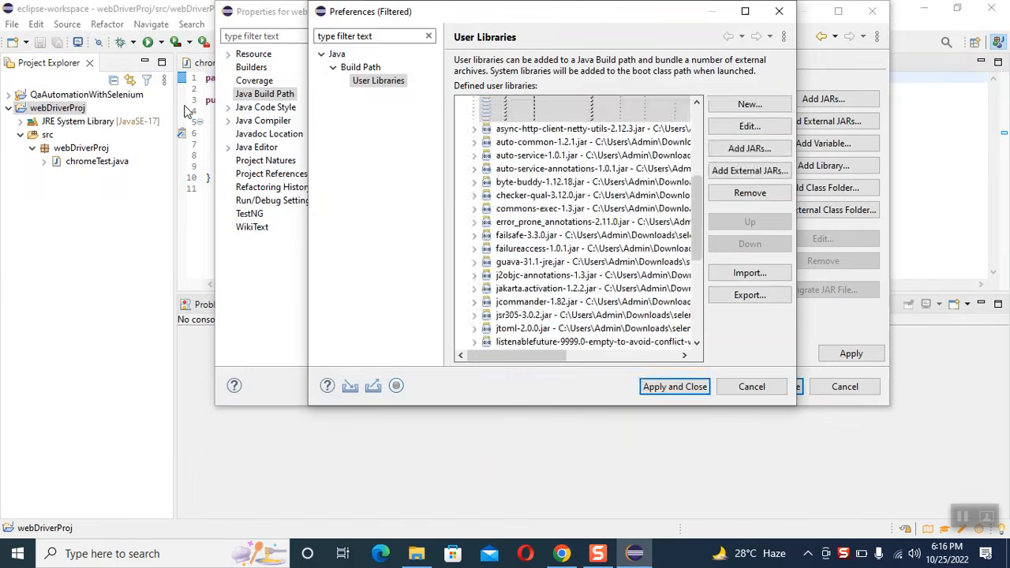
# Step: Add all external jar files located directly in the selenium-java-4.5.3 folder to the selenium-jar1 library
pyautogui.scroll(1, 597, 314)
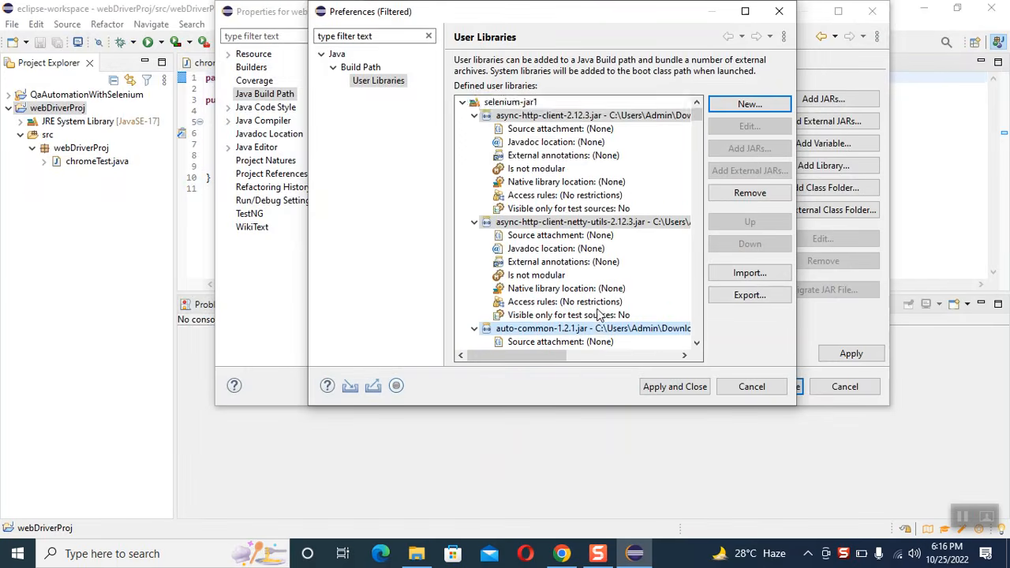
pyautogui.click(509, 104)
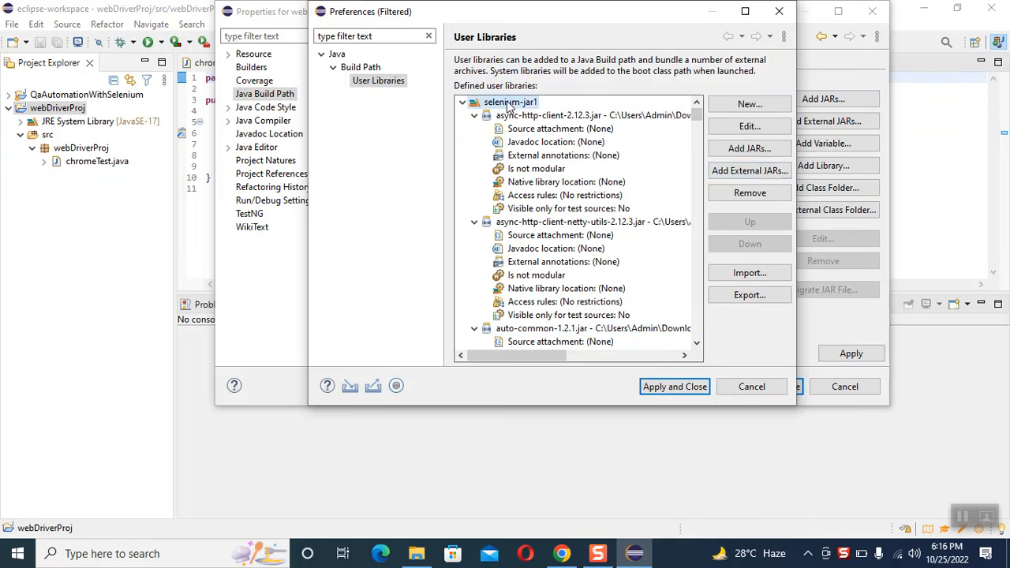
pyautogui.click(749, 171)
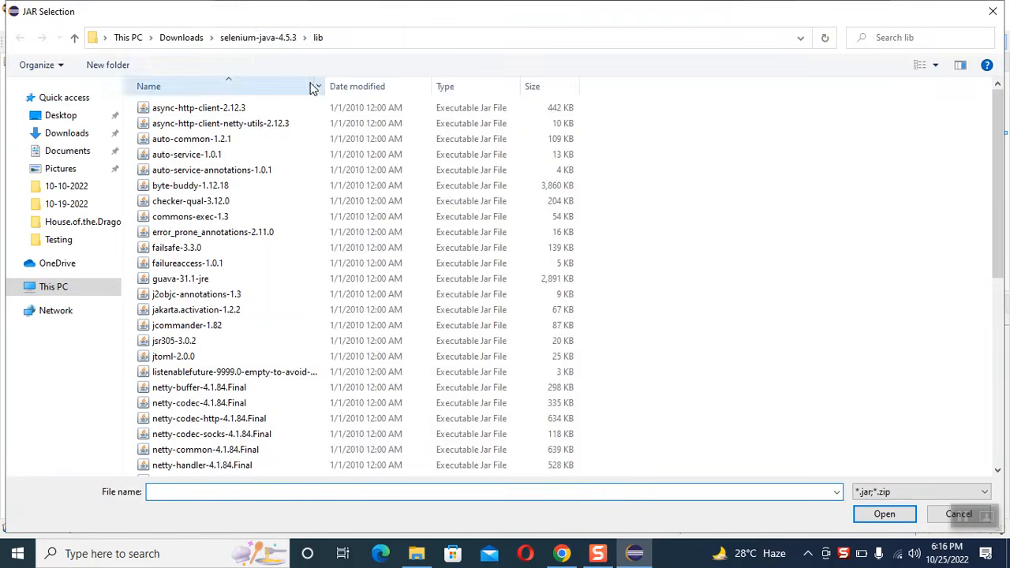
pyautogui.click(244, 40)
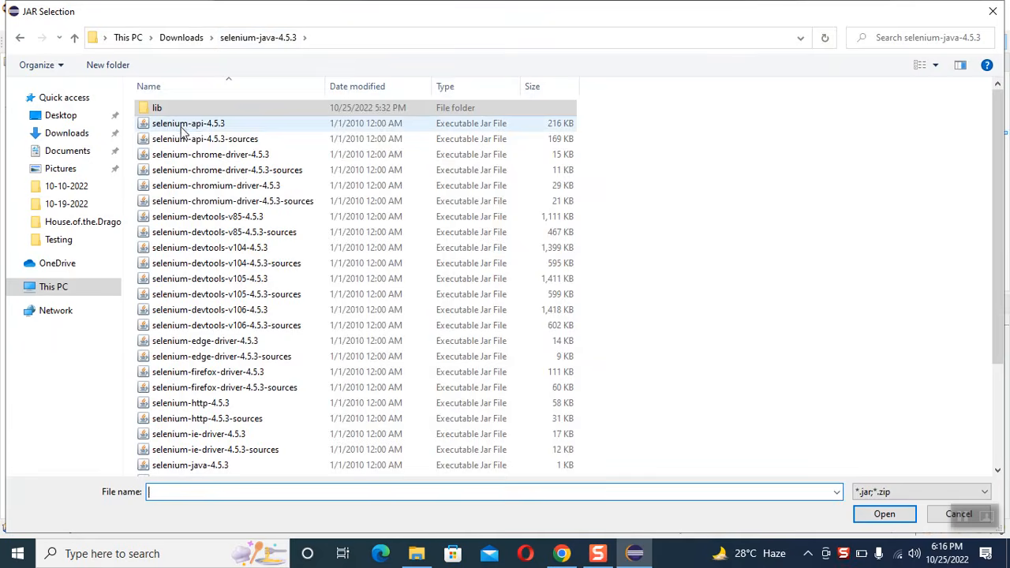
pyautogui.click(187, 126)
pyautogui.hotkey('shift', 'Down')
pyautogui.hotkey('shift', 'Down')
pyautogui.hotkey('shift', 'Down')
pyautogui.hotkey('shift', 'Down')
pyautogui.hotkey('shift', 'Down')
pyautogui.hotkey('shift', 'Down')
pyautogui.hotkey('shift', 'Down')
pyautogui.hotkey('shift', 'Down')
pyautogui.hotkey('shift', 'Down')
pyautogui.hotkey('shift', 'Down')
pyautogui.hotkey('shift', 'Down')
pyautogui.hotkey('shift', 'Down')
pyautogui.hotkey('shift', 'Down')
pyautogui.hotkey('shift', 'Down')
pyautogui.hotkey('shift', 'Down')
pyautogui.hotkey('shift', 'Down')
pyautogui.hotkey('shift', 'Down')
pyautogui.hotkey('shift', 'Down')
pyautogui.hotkey('shift', 'Down')
pyautogui.hotkey('shift', 'Down')
pyautogui.hotkey('shift', 'Down')
pyautogui.hotkey('shift', 'Down')
pyautogui.hotkey('shift', 'Down')
pyautogui.hotkey('shift', 'Down')
pyautogui.hotkey('shift', 'Down')
pyautogui.hotkey('shift', 'Down')
pyautogui.hotkey('shift', 'Down')
pyautogui.hotkey('shift', 'Down')
pyautogui.hotkey('shift', 'Down')
pyautogui.hotkey('shift', 'Down')
pyautogui.hotkey('shift', 'Down')
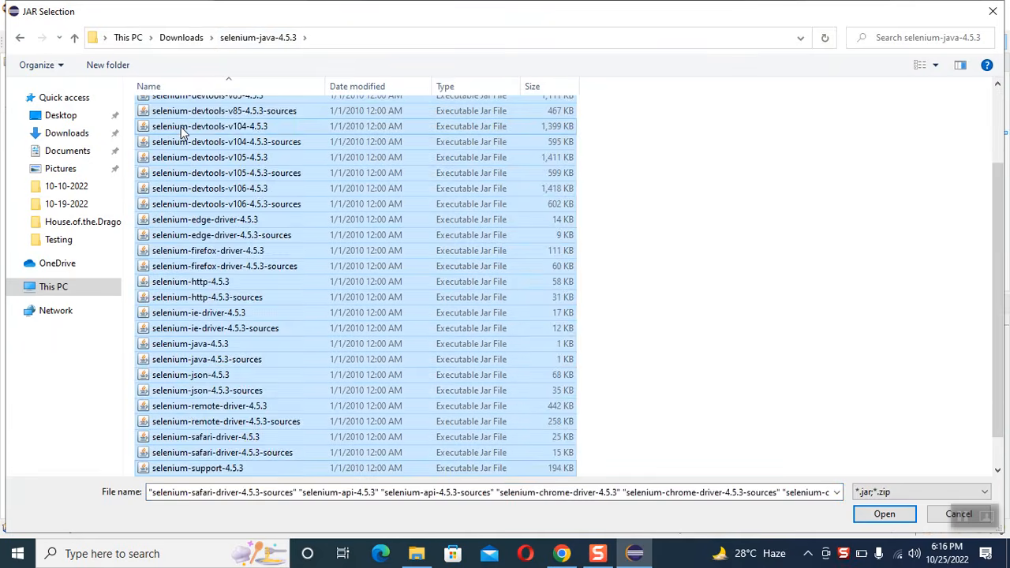
pyautogui.press('Return')
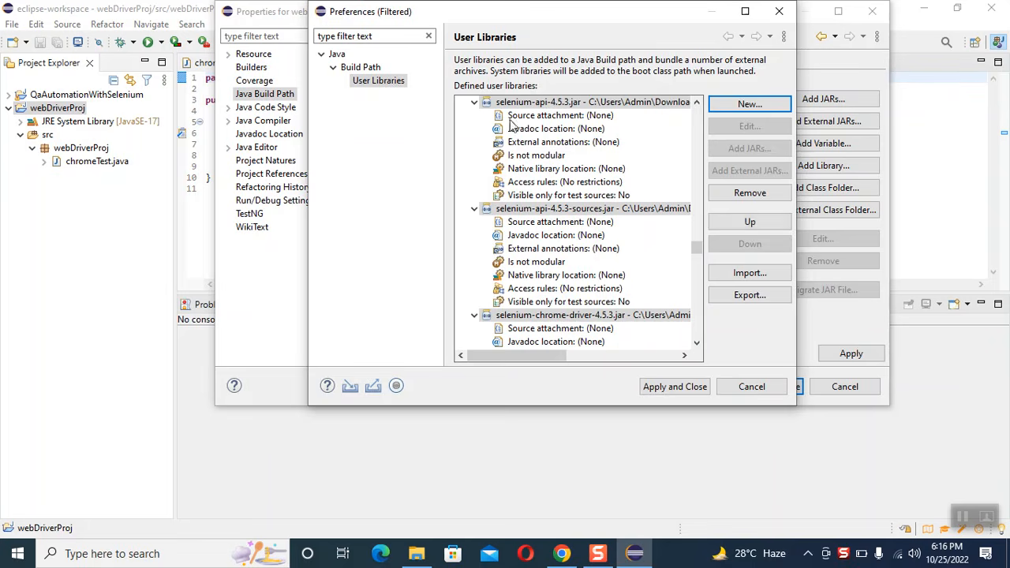
# Step: Apply the user library definitions and add selenium-jar1 to the Classpath of webDriverProj
pyautogui.click(675, 387)
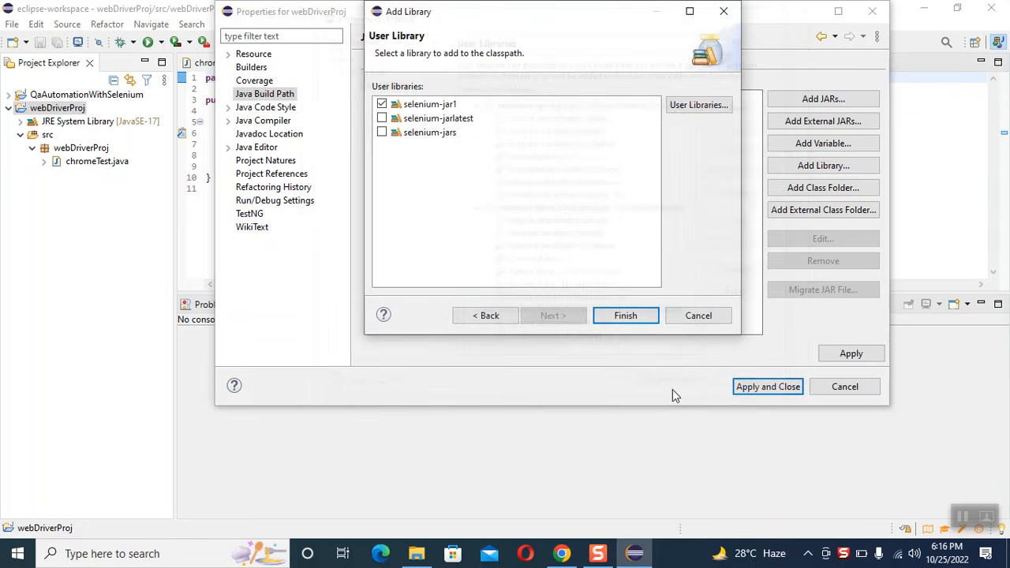
pyautogui.click(619, 319)
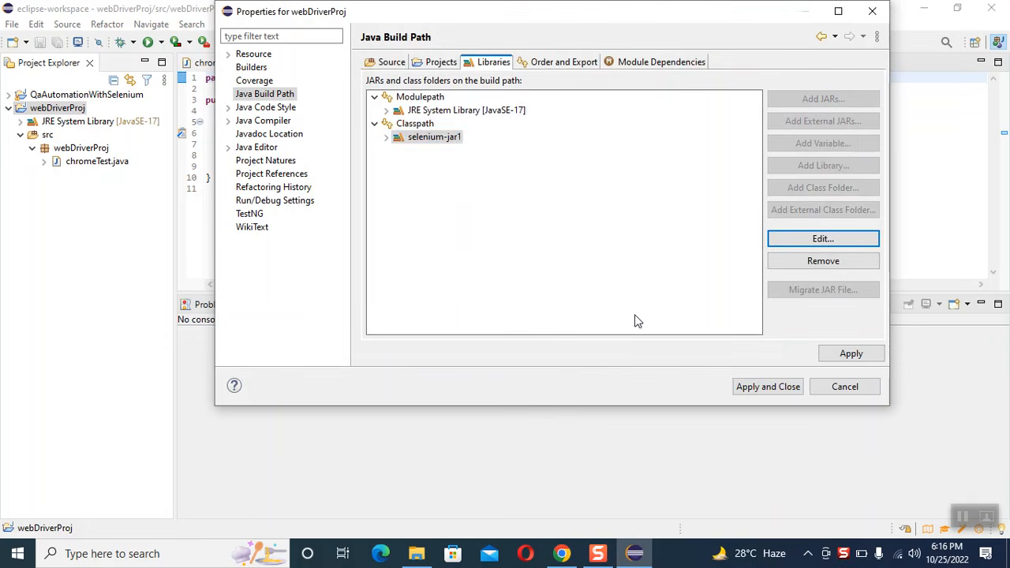
pyautogui.click(460, 139)
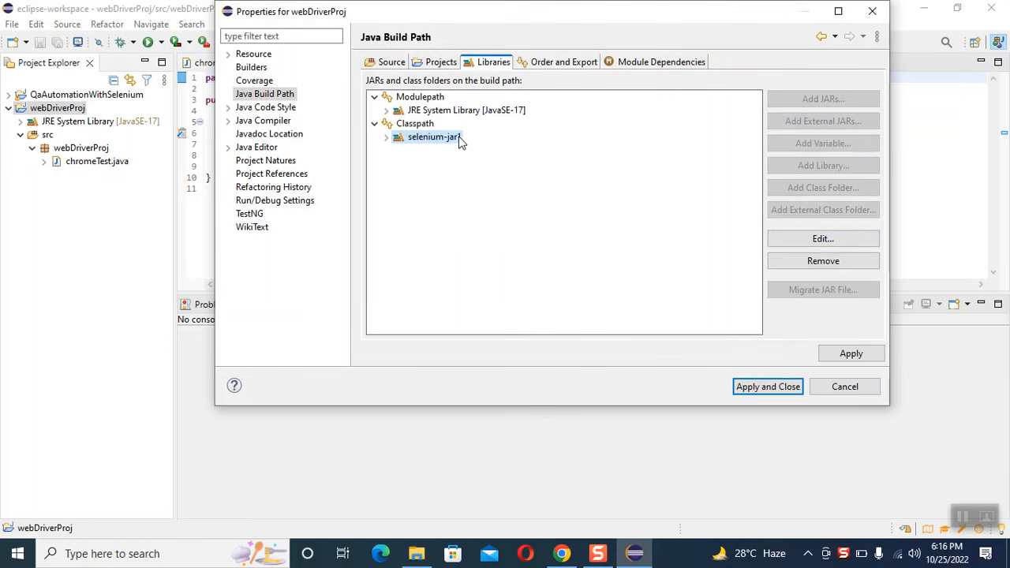
# Step: Apply the build path changes, close the webDriverProj properties, and inspect the jar files inside the selenium-jar1 library
pyautogui.click(878, 353)
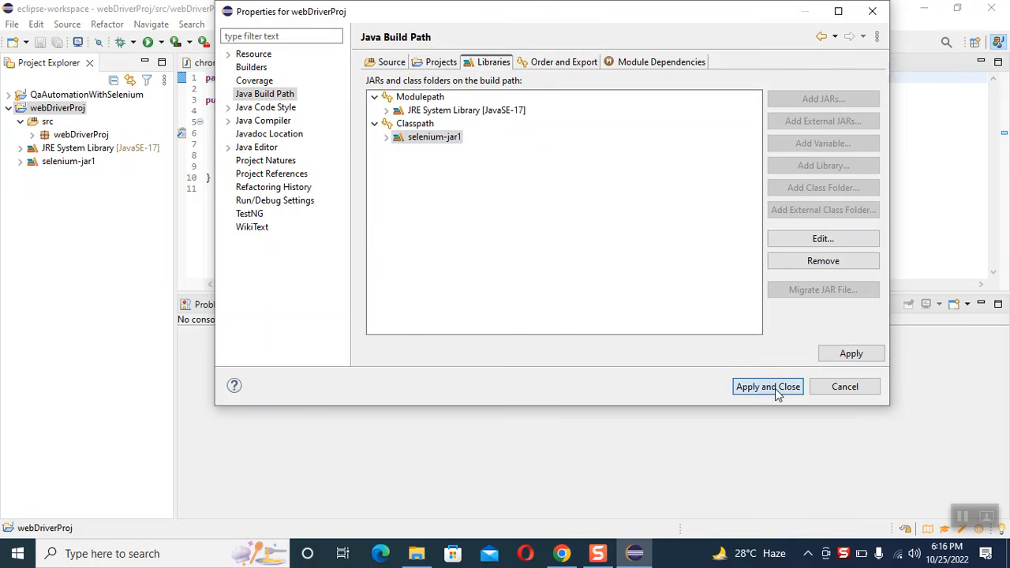
pyautogui.click(774, 388)
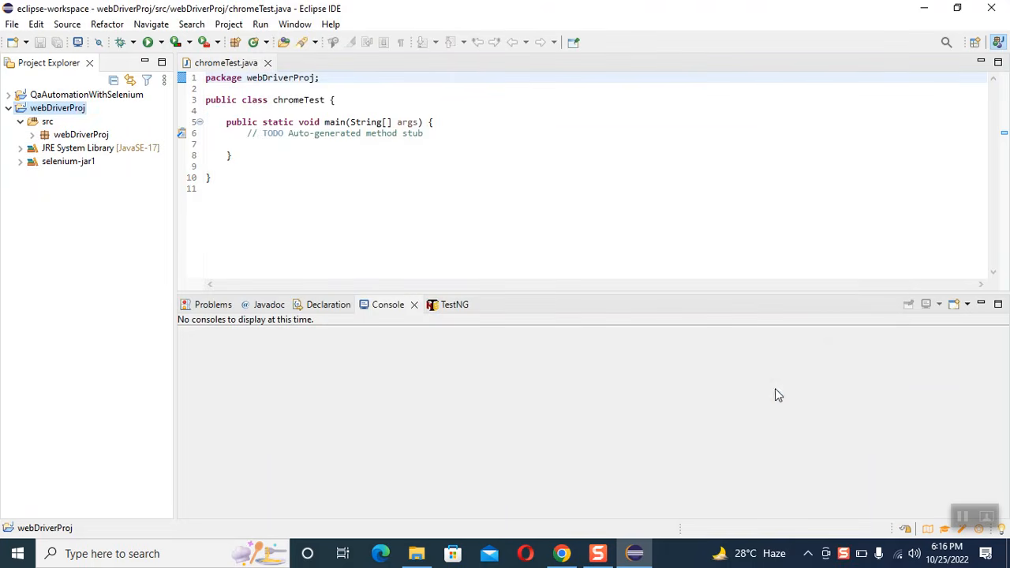
pyautogui.click(19, 162)
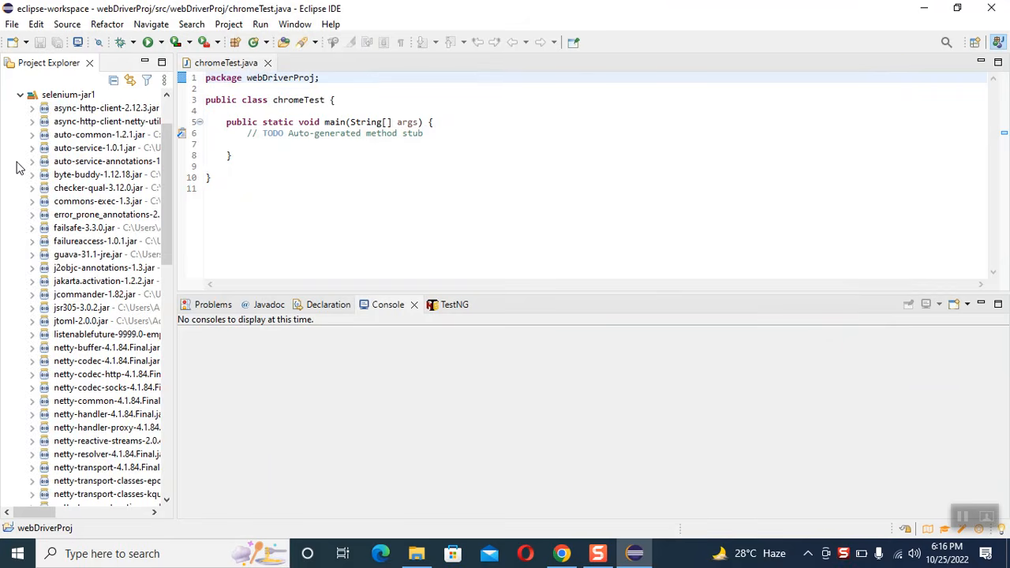
pyautogui.click(21, 96)
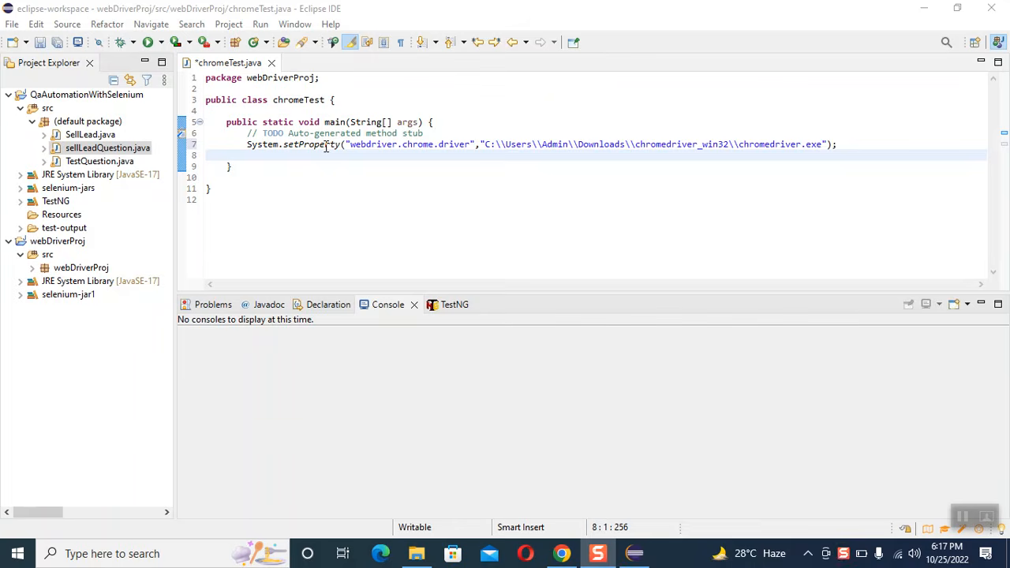
# Step: Switch to File Explorer and look up the chromedriver application and its folder path in Downloads\chromedriver_win32
pyautogui.moveTo(417, 552)
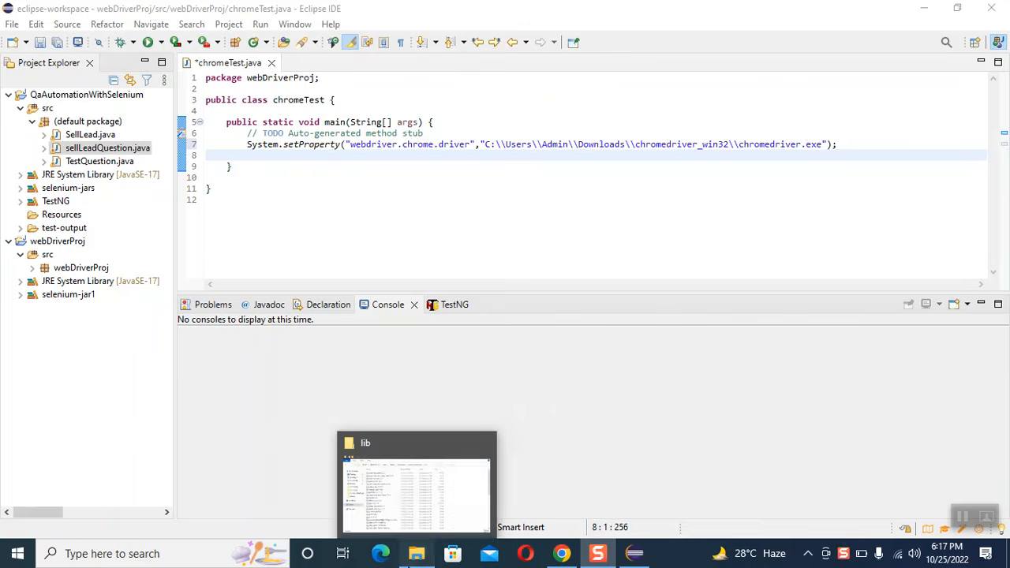
pyautogui.click(353, 482)
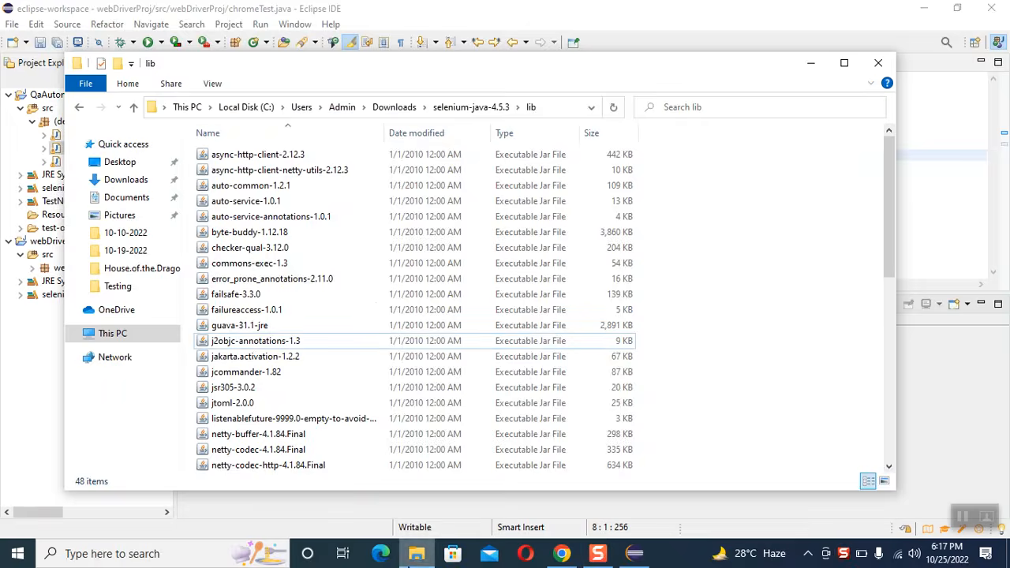
pyautogui.click(394, 107)
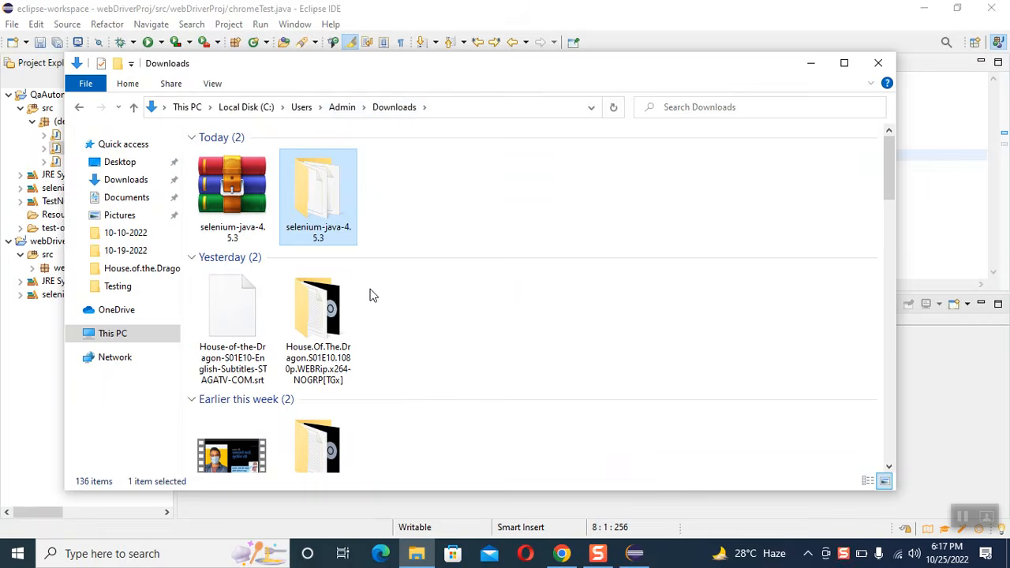
pyautogui.write('ch')
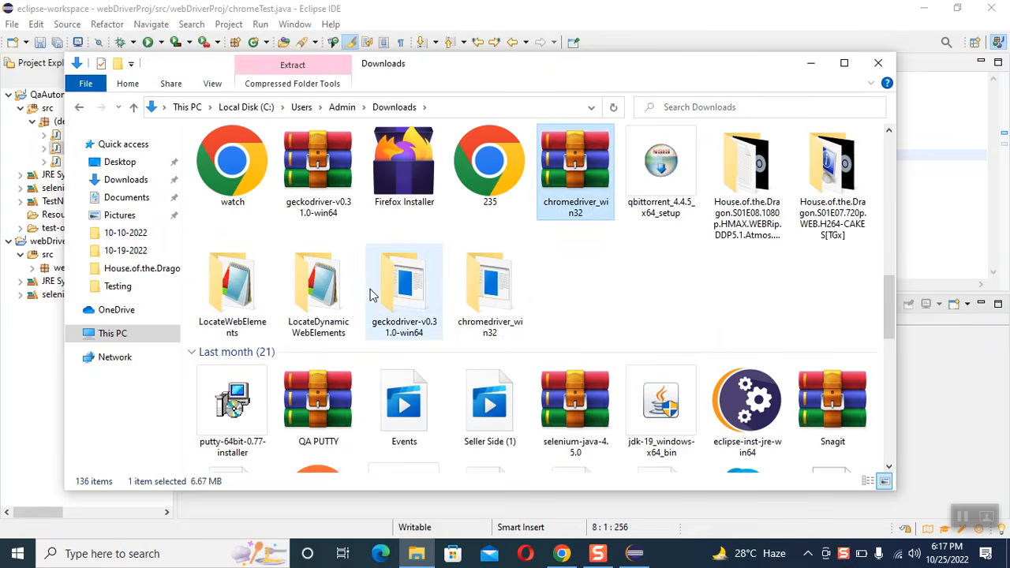
pyautogui.doubleClick(501, 308)
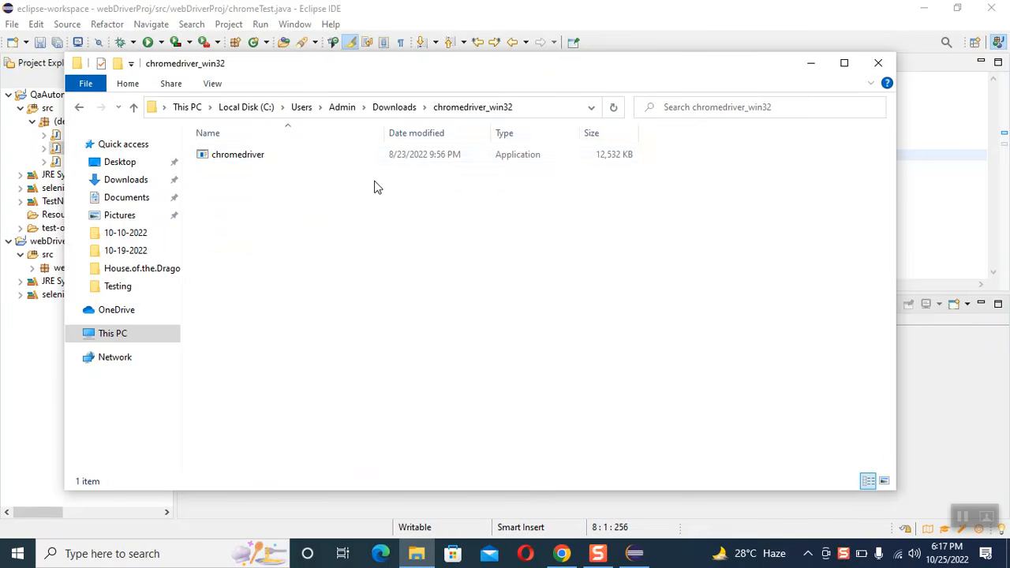
pyautogui.click(267, 158)
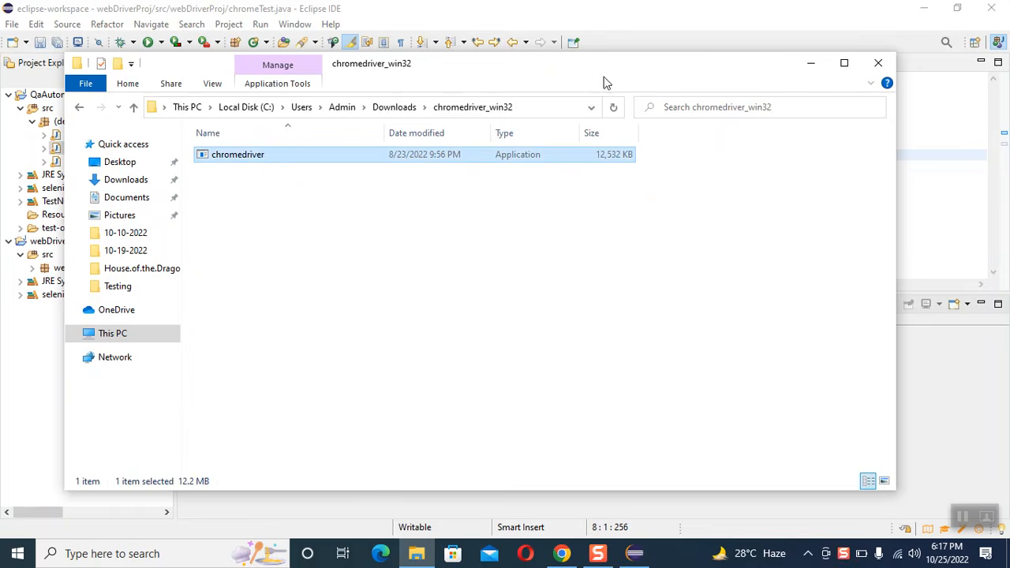
pyautogui.click(541, 106)
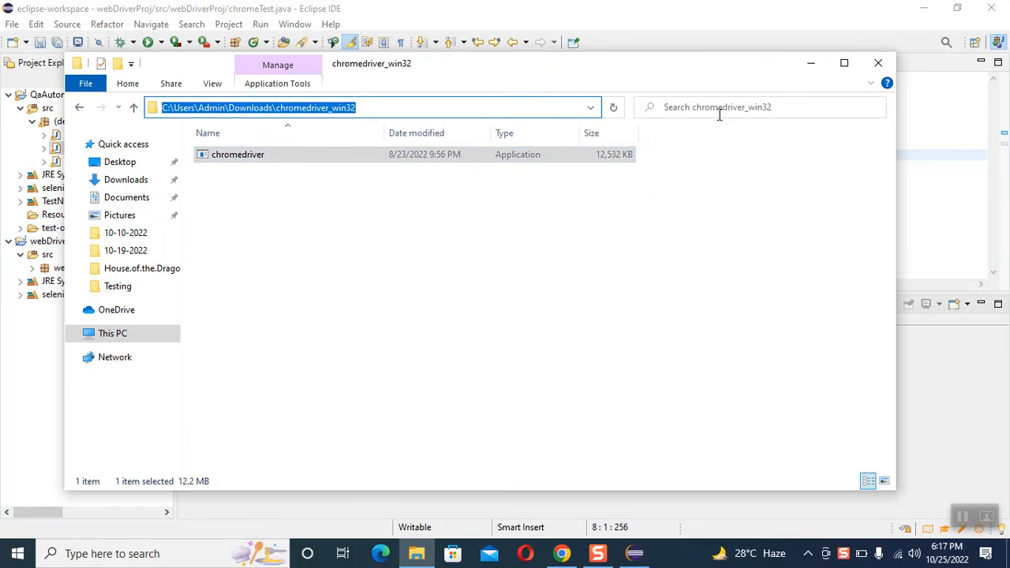
pyautogui.click(812, 67)
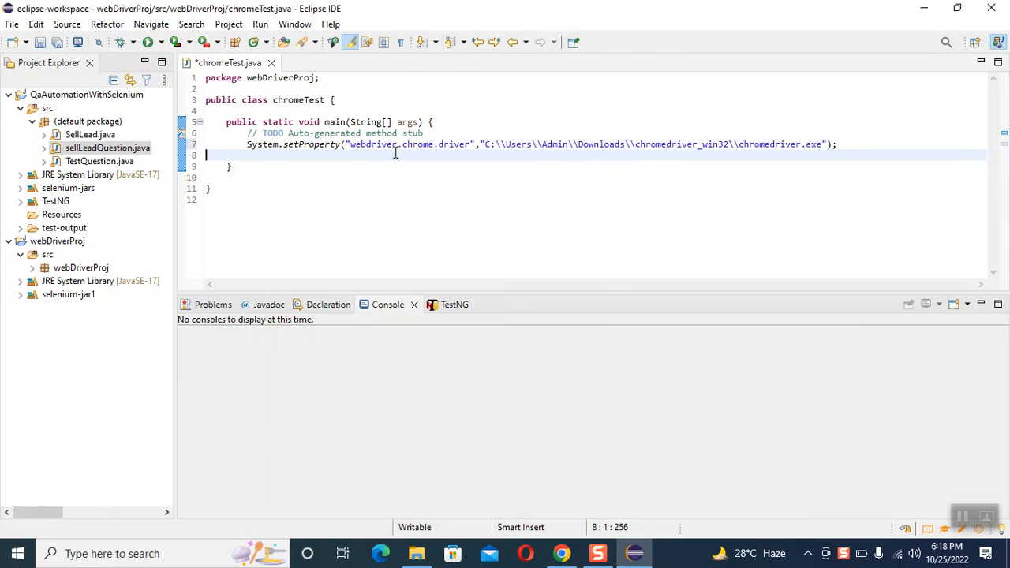
# Step: Below the System.setProperty line in chromeTest.java, add the statement WebDriver driver=new ChromeDriver(); followed by a new line
pyautogui.press('Tab')
pyautogui.press('Tab')
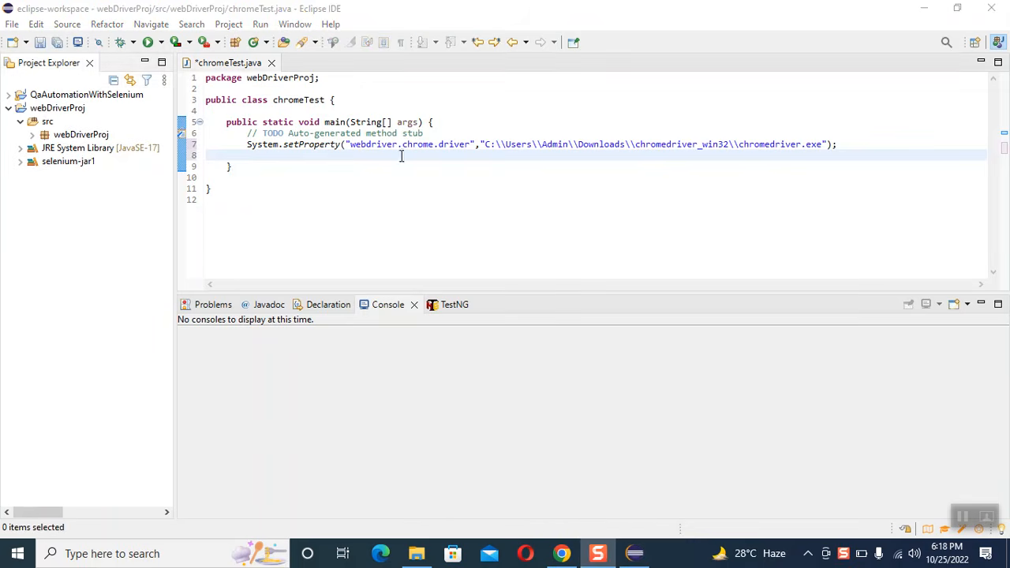
pyautogui.click(400, 155)
pyautogui.write('WebDriver driver')
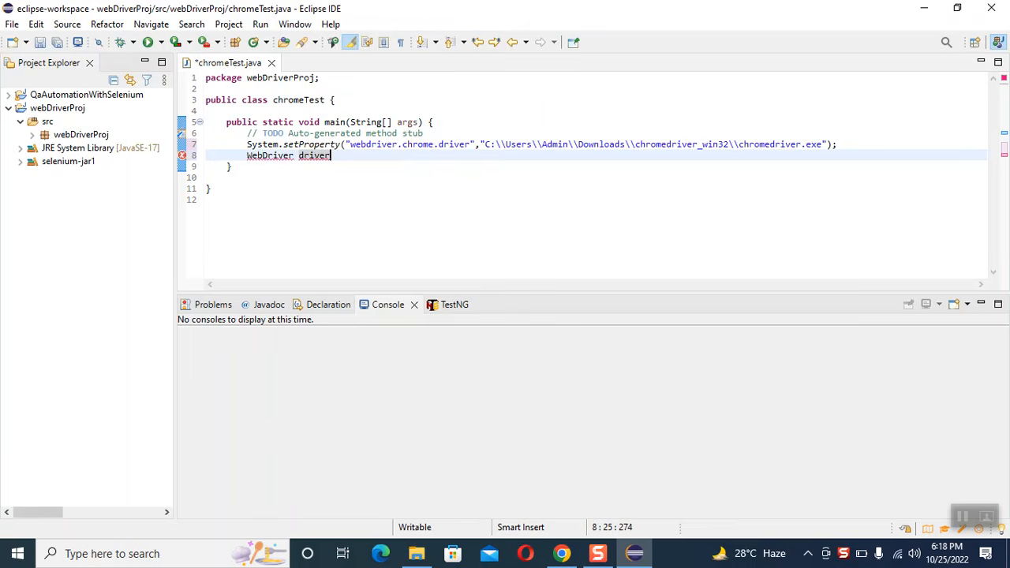
pyautogui.write('=new ')
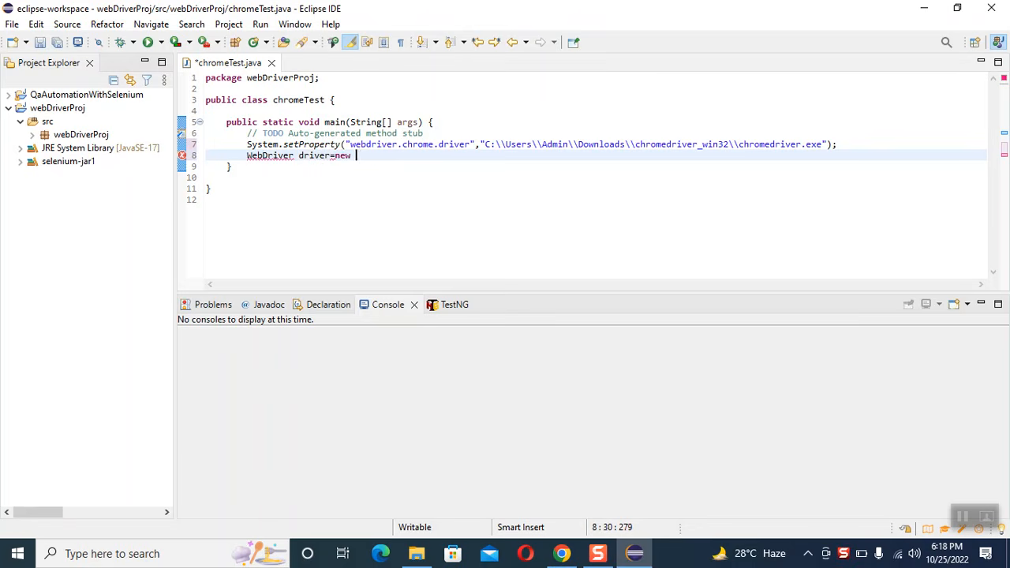
pyautogui.write('ChromeDriver();')
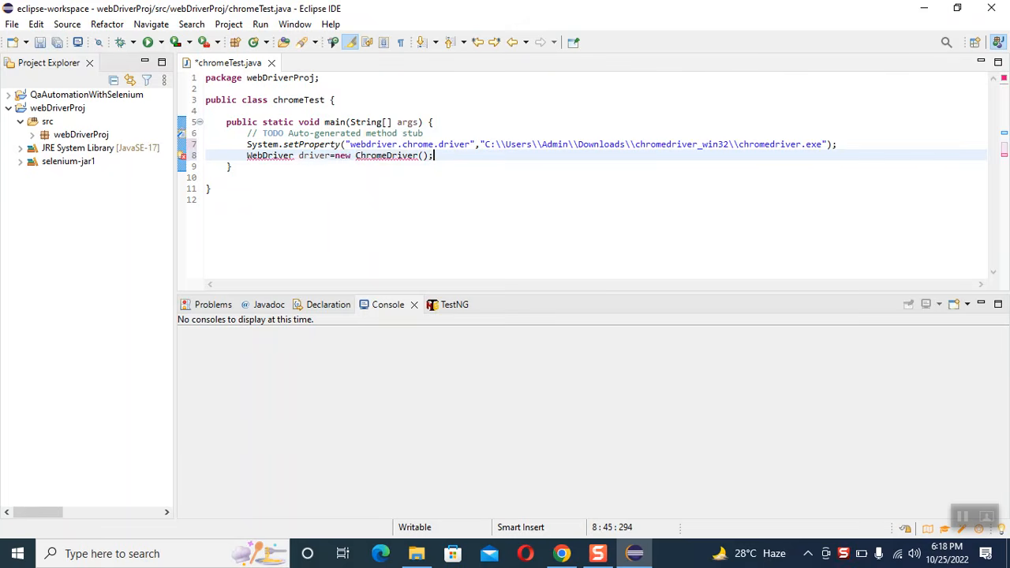
pyautogui.press('Return')
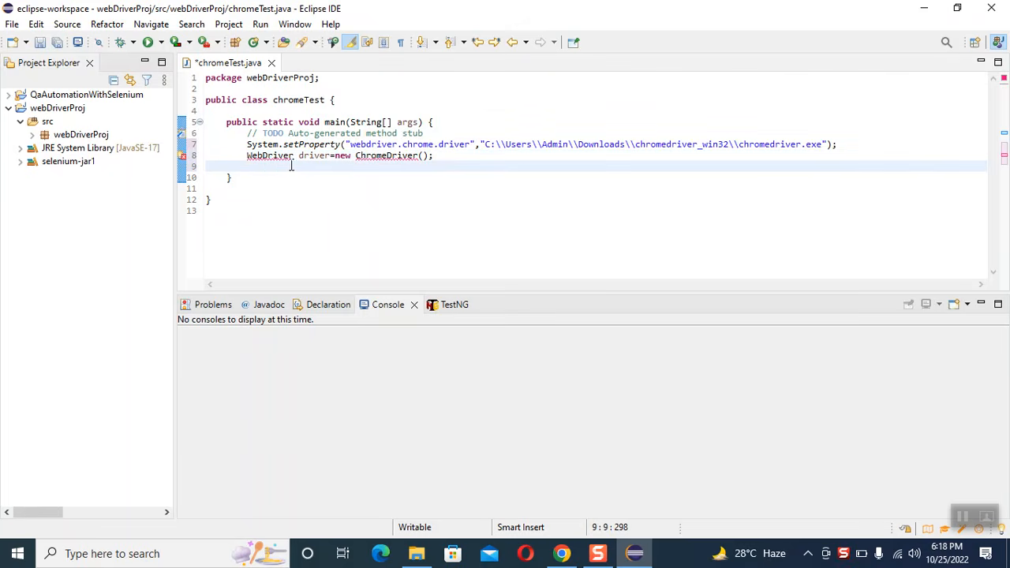
# Step: Use the quick fixes to import WebDriver from org.openqa.selenium and ChromeDriver from org.openqa.selenium.chrome
pyautogui.moveTo(289, 156)
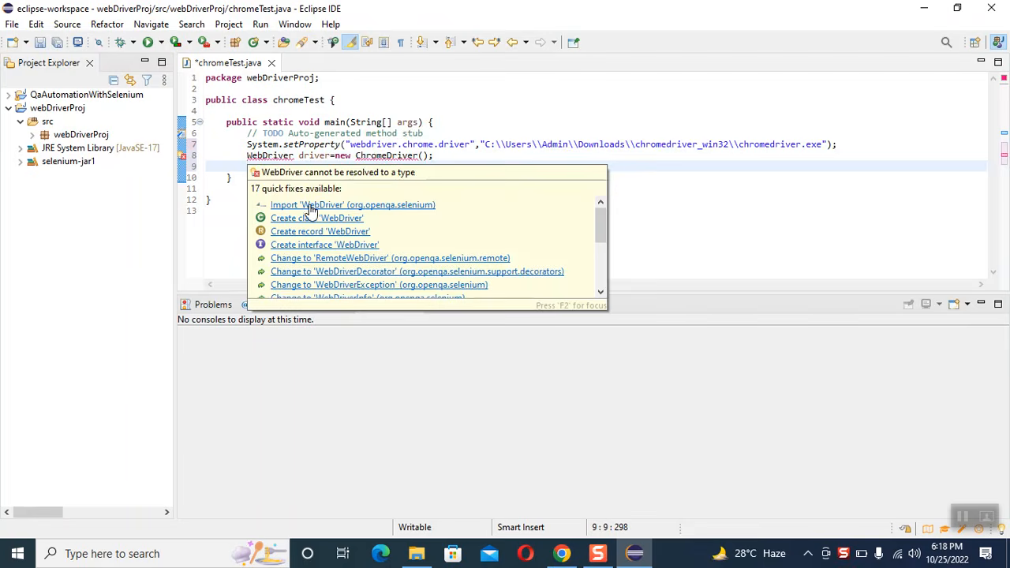
pyautogui.click(308, 205)
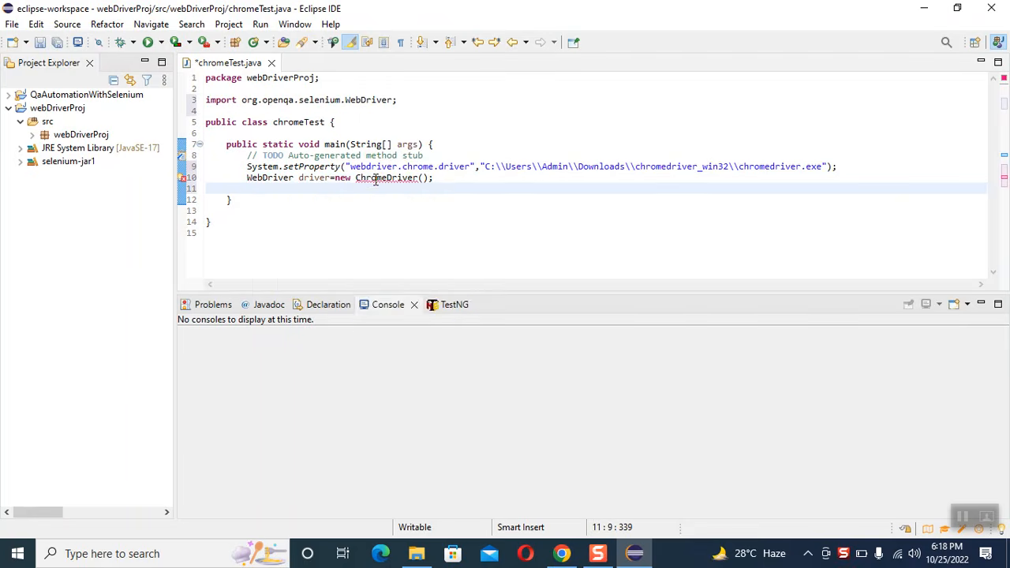
pyautogui.moveTo(375, 179)
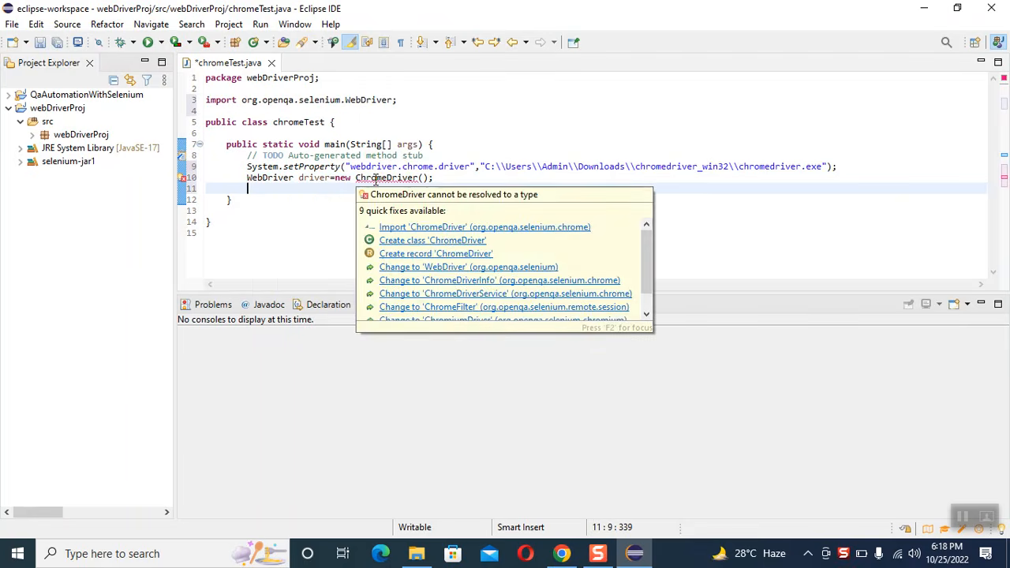
pyautogui.click(395, 229)
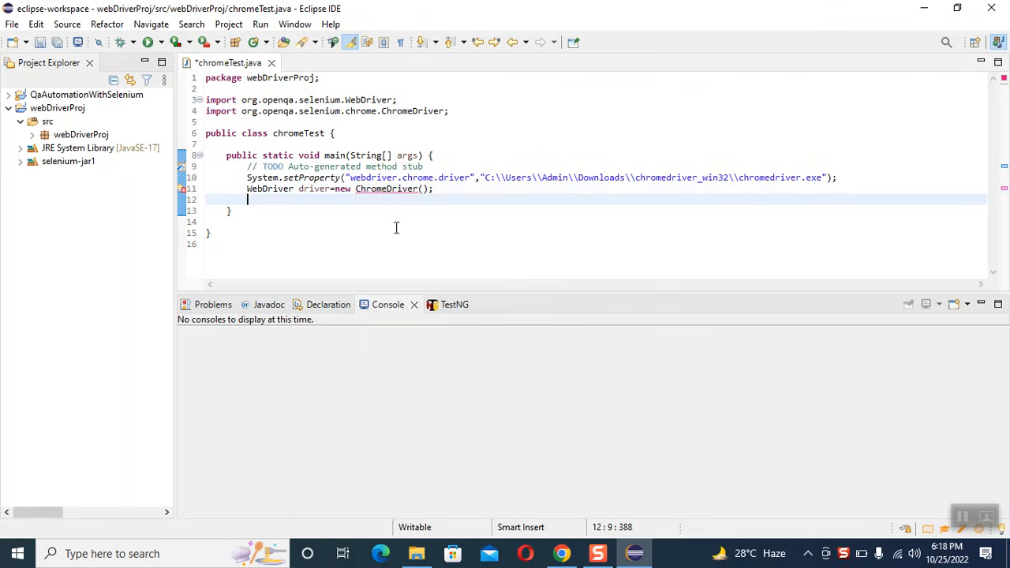
pyautogui.click(469, 190)
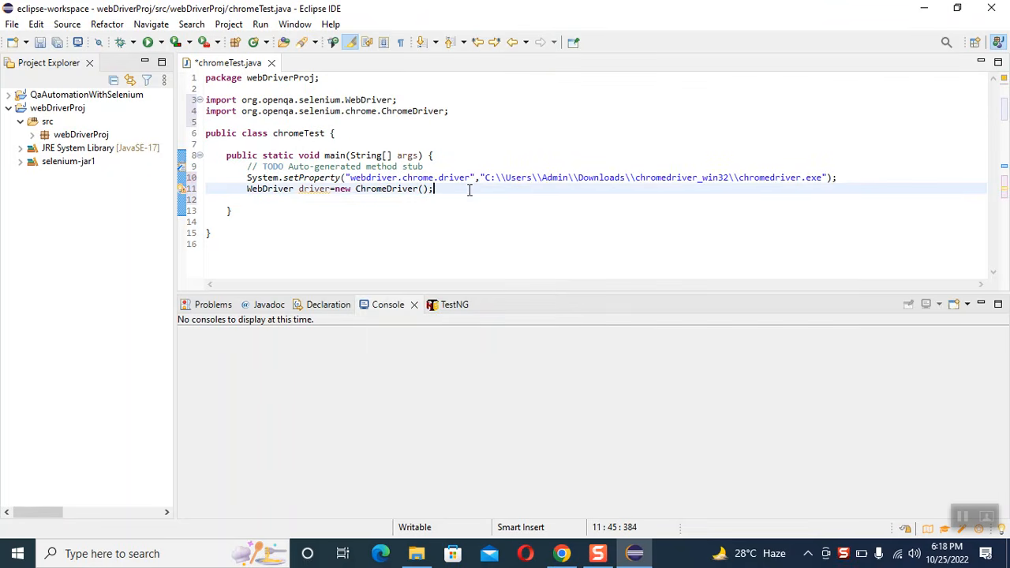
pyautogui.click(343, 202)
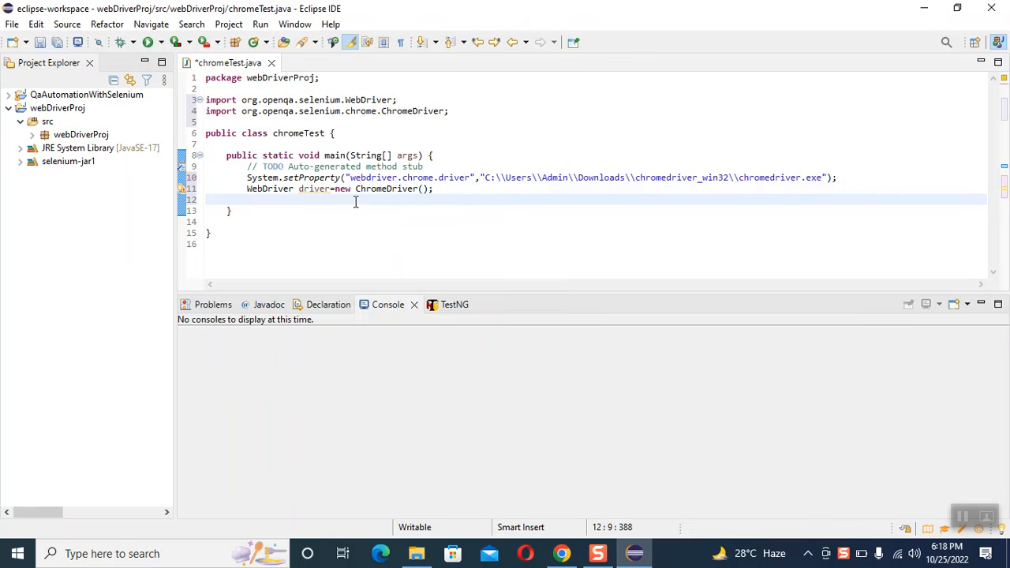
pyautogui.write('driver.get')
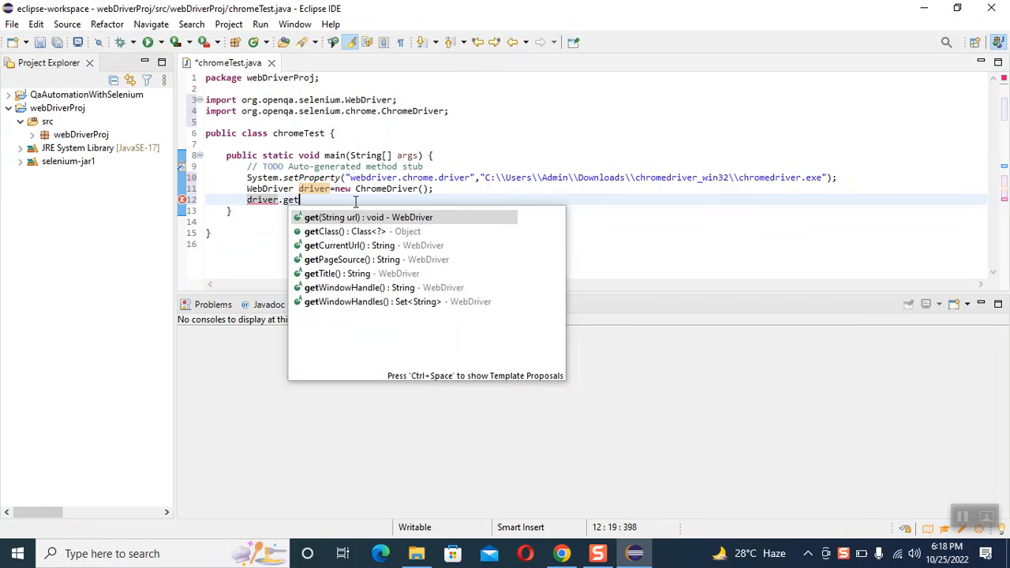
pyautogui.press('Return')
pyautogui.press('BackSpace')
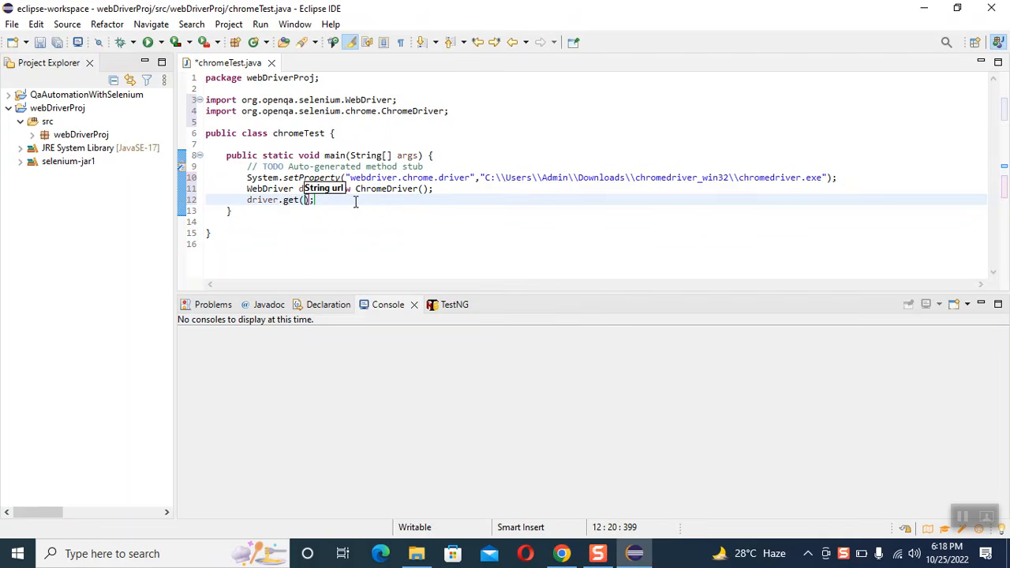
pyautogui.write('""')
pyautogui.press('Left')
pyautogui.write('http')
pyautogui.write('://www.goo')
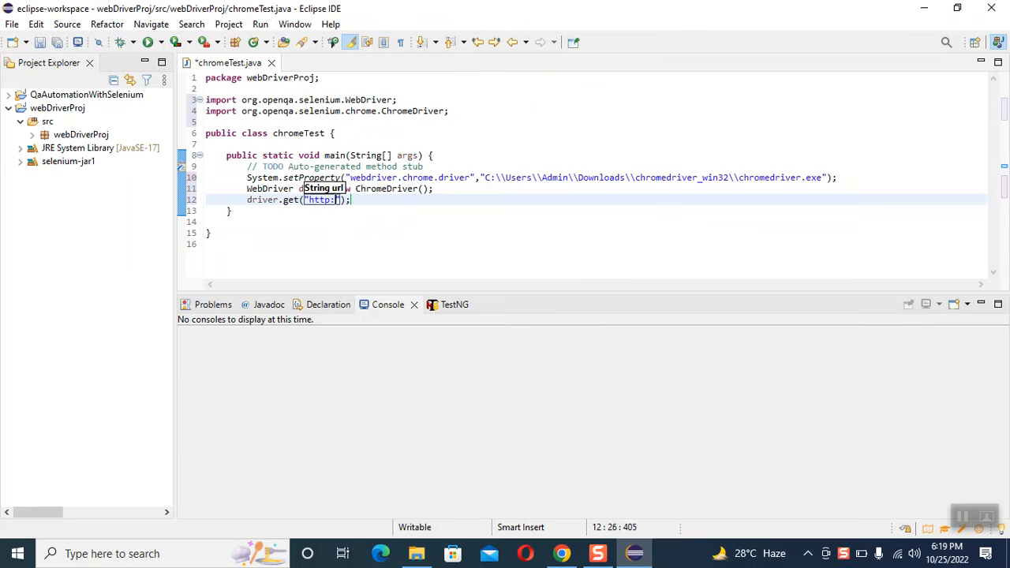
pyautogui.write('gle')
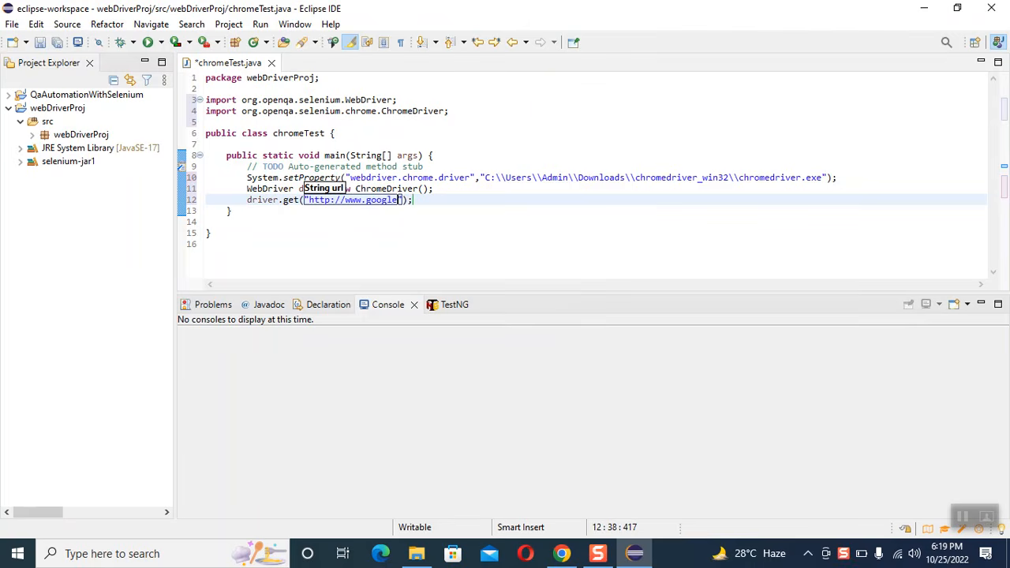
pyautogui.write('.com')
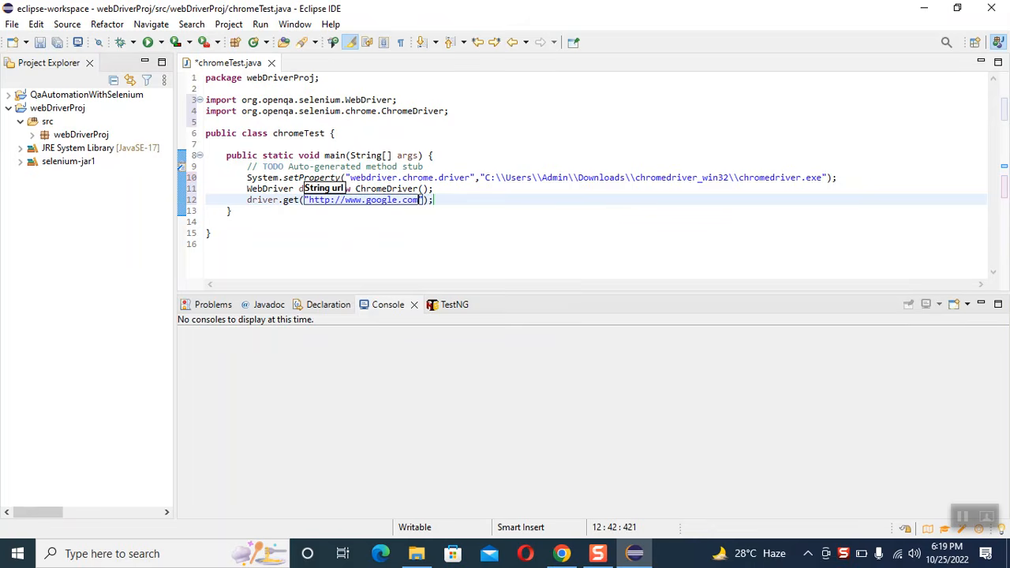
pyautogui.click(452, 199)
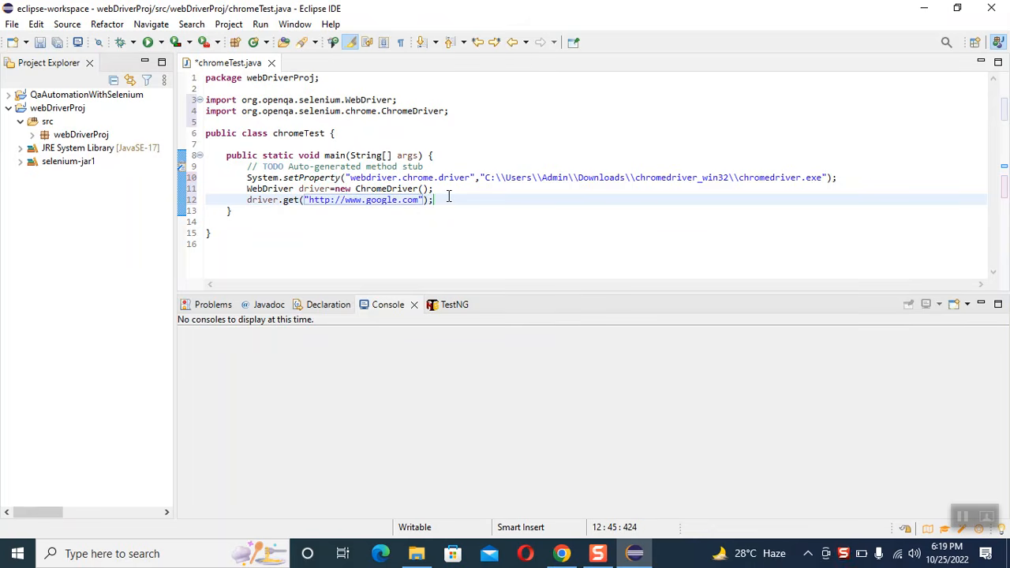
pyautogui.hotkey('ctrl', 's')
# Step: Try to run the code with the general Run command and dismiss the launch problem dialog
pyautogui.click(261, 24)
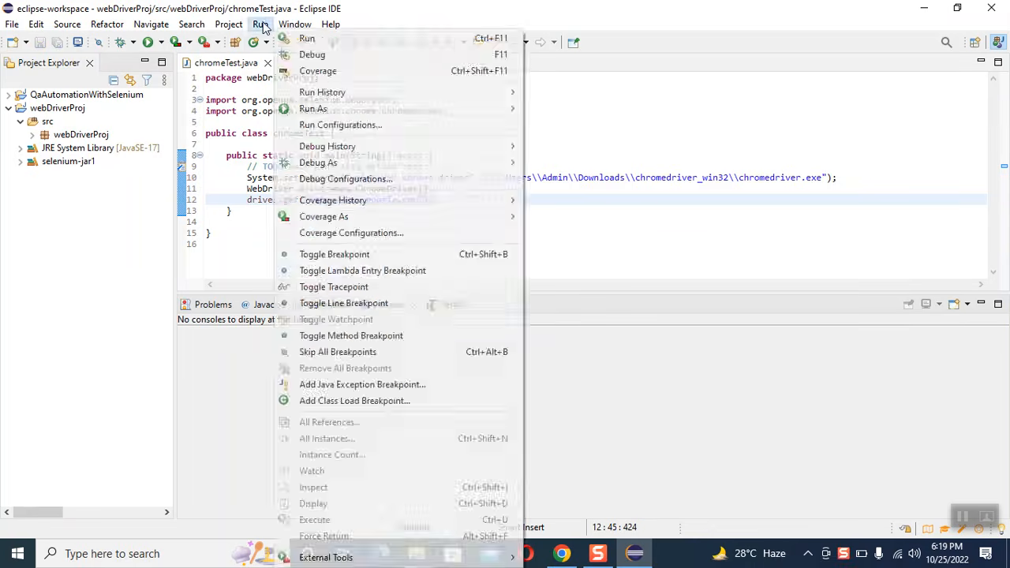
pyautogui.click(290, 41)
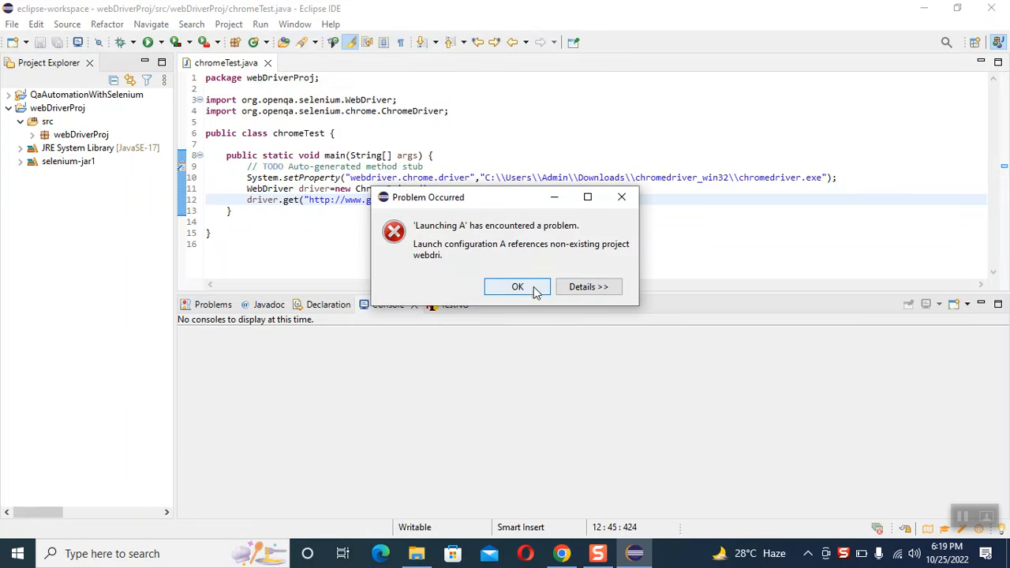
pyautogui.click(620, 195)
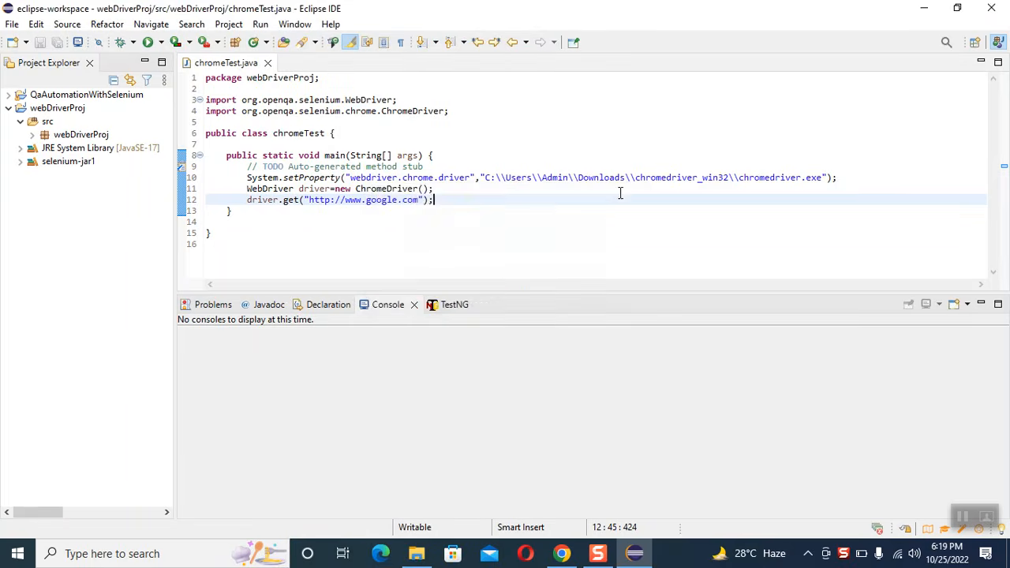
# Step: Run chromeTest.java from the webDriverProj package as a Java Application, allow its firewall access on public networks, and show the launched Chrome window
pyautogui.click(32, 135)
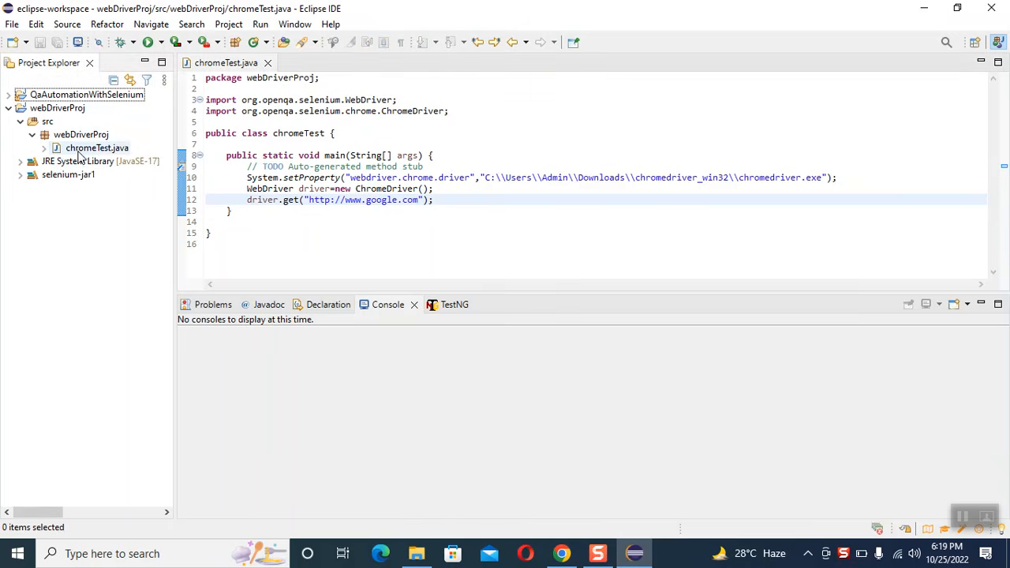
pyautogui.rightClick(80, 149)
pyautogui.moveTo(175, 387)
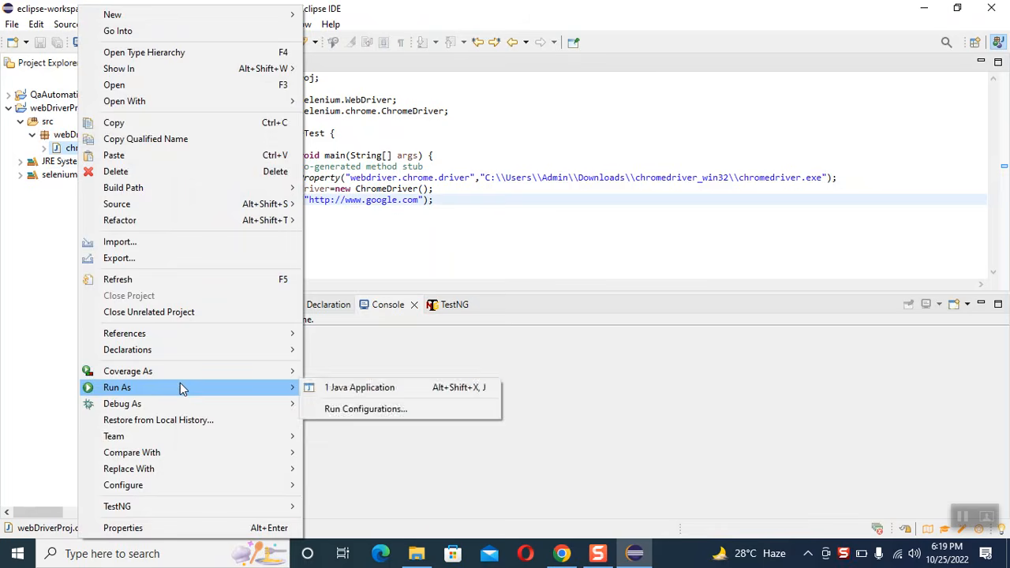
pyautogui.click(332, 387)
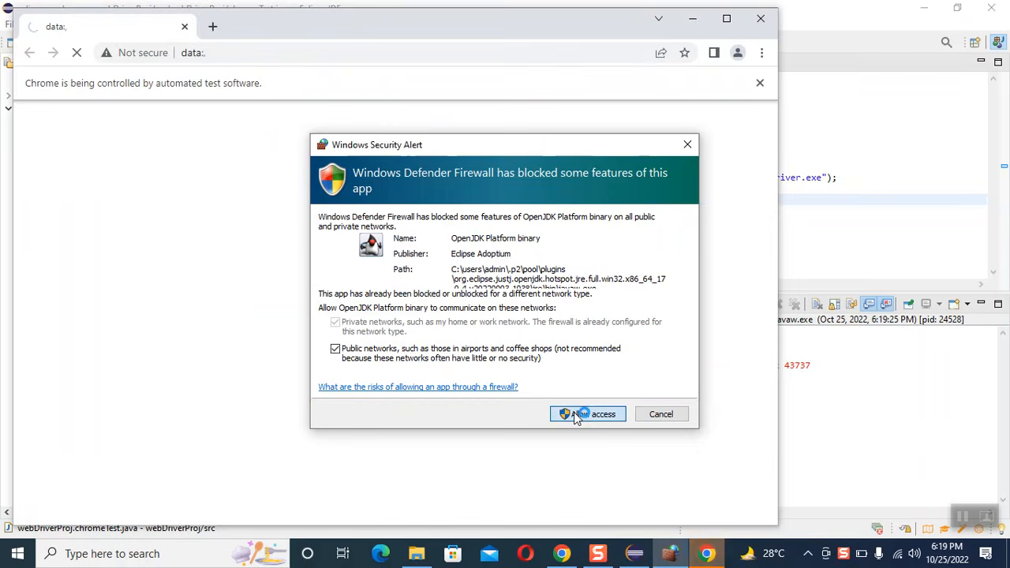
pyautogui.click(588, 415)
pyautogui.click(678, 556)
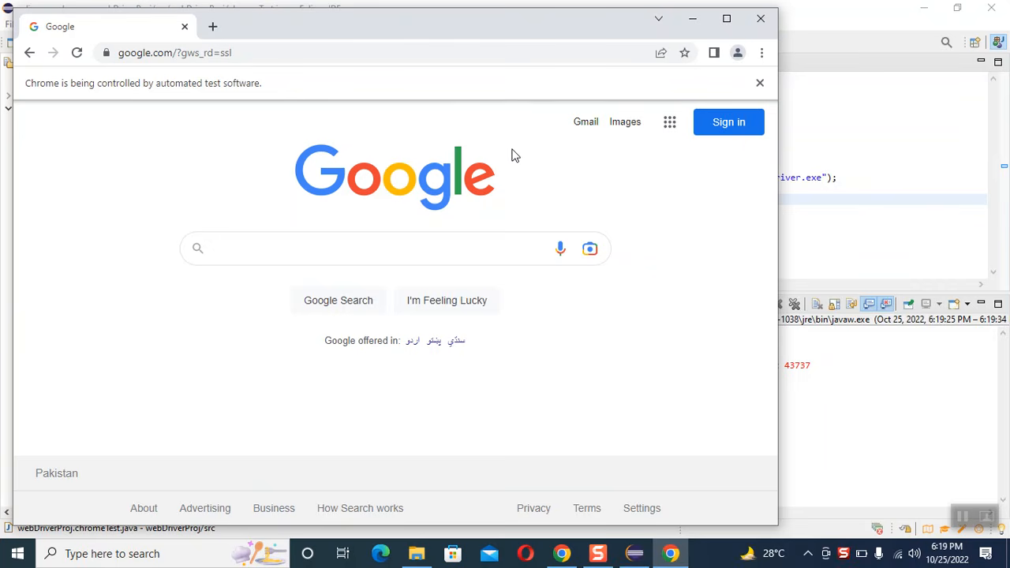
# Step: Maximize the test-controlled Chrome window showing Google, restore it to its smaller size, and close it
pyautogui.doubleClick(550, 23)
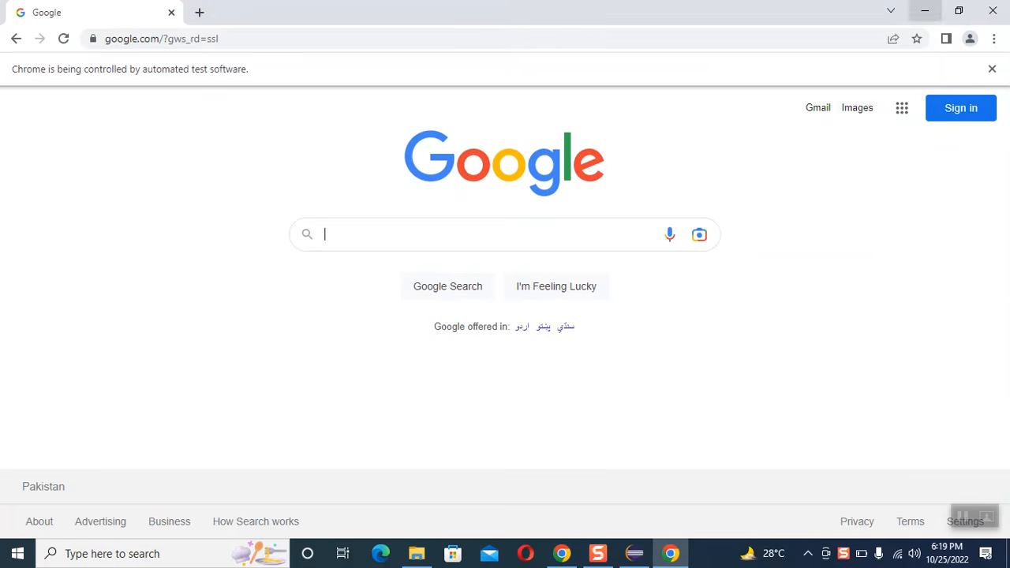
pyautogui.doubleClick(716, 11)
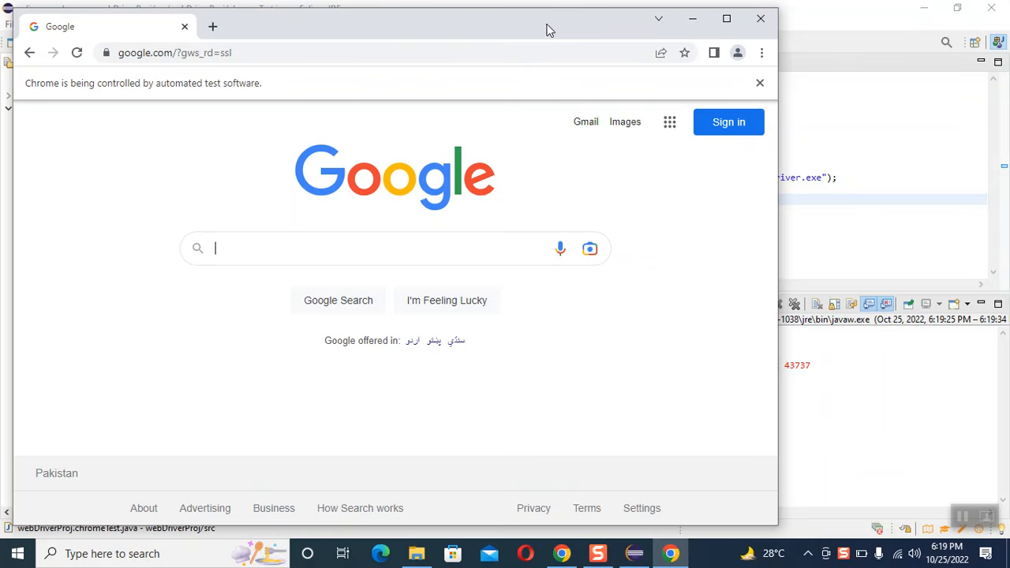
pyautogui.click(761, 19)
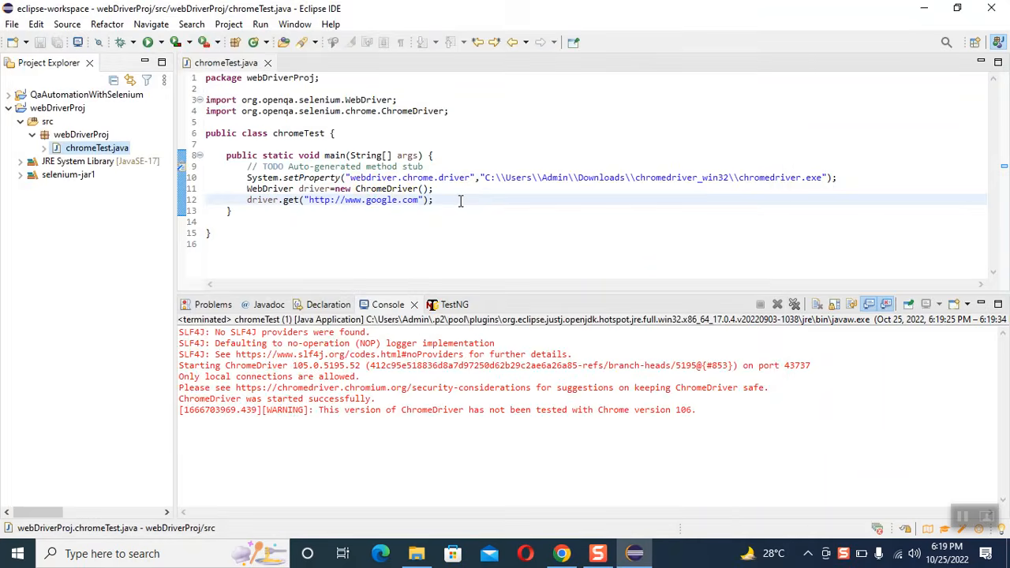
# Step: Below the driver.get line in chromeTest.java, add driver.manage().window().maximize(); followed by an empty line
pyautogui.click(460, 201)
pyautogui.press('Return')
pyautogui.write('driver.manage().window().maximize();')
pyautogui.press('Return')
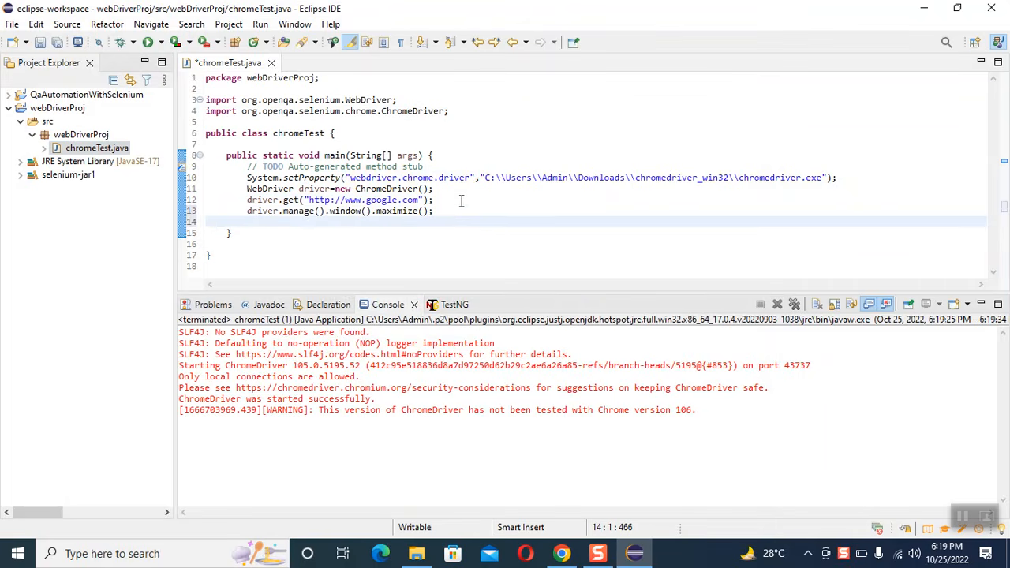
# Step: Save chromeTest.java and run it again with the general Run command
pyautogui.hotkey('ctrl', 's')
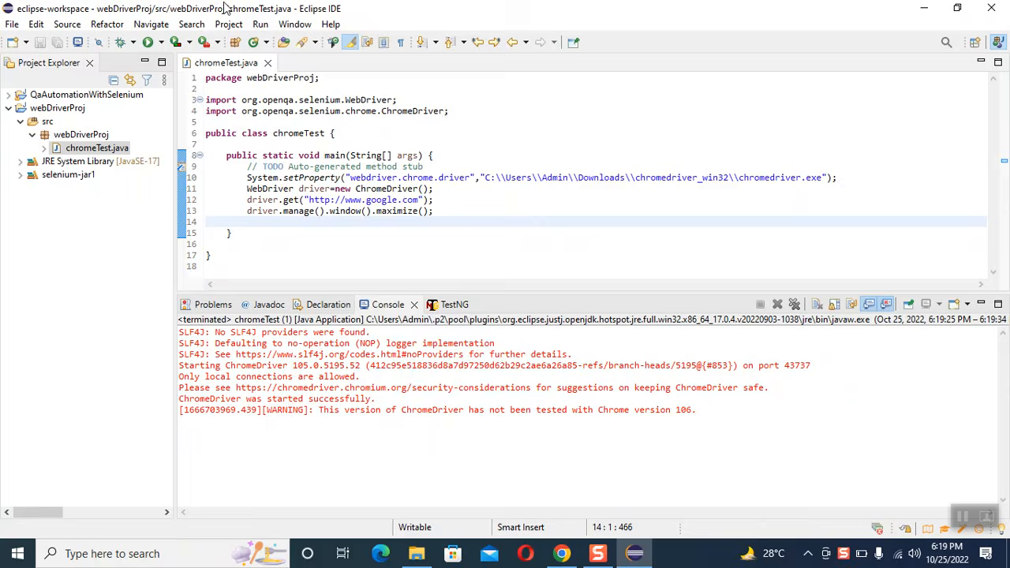
pyautogui.click(259, 25)
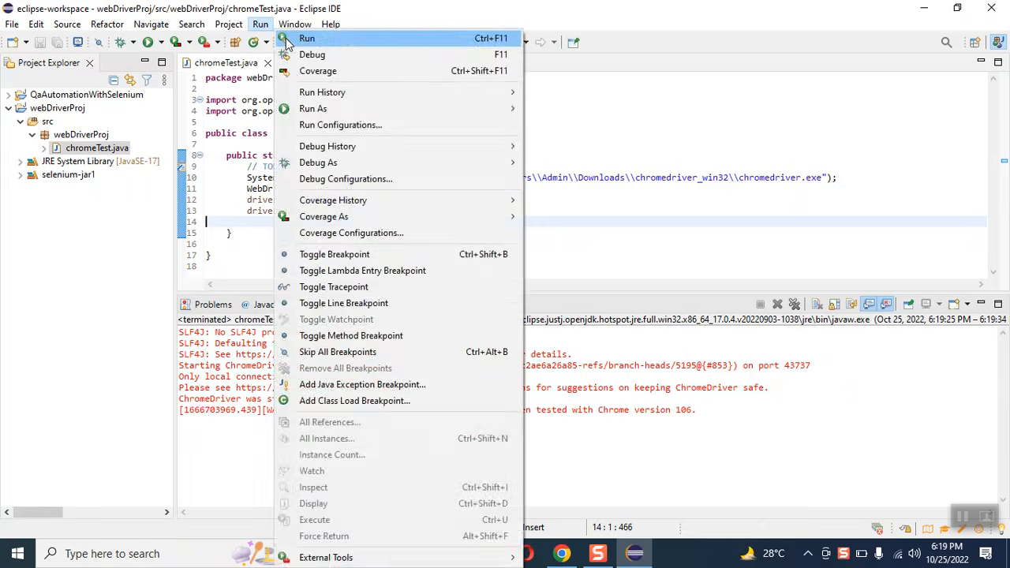
pyautogui.click(307, 38)
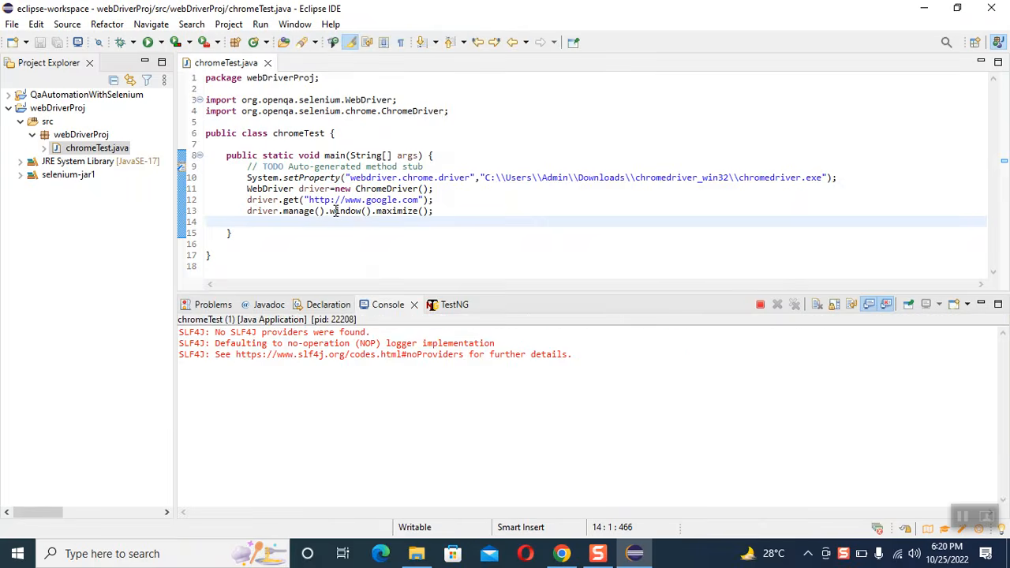